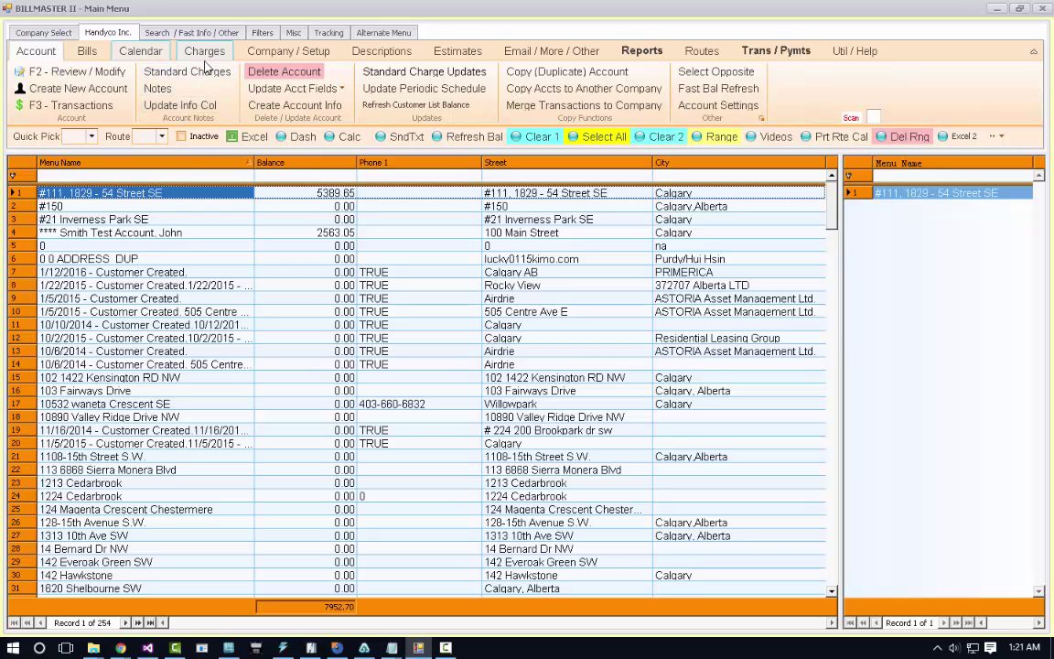
Create a General Estimate titled Estimate for the first customer in the list and open it for editing.
click(948, 197)
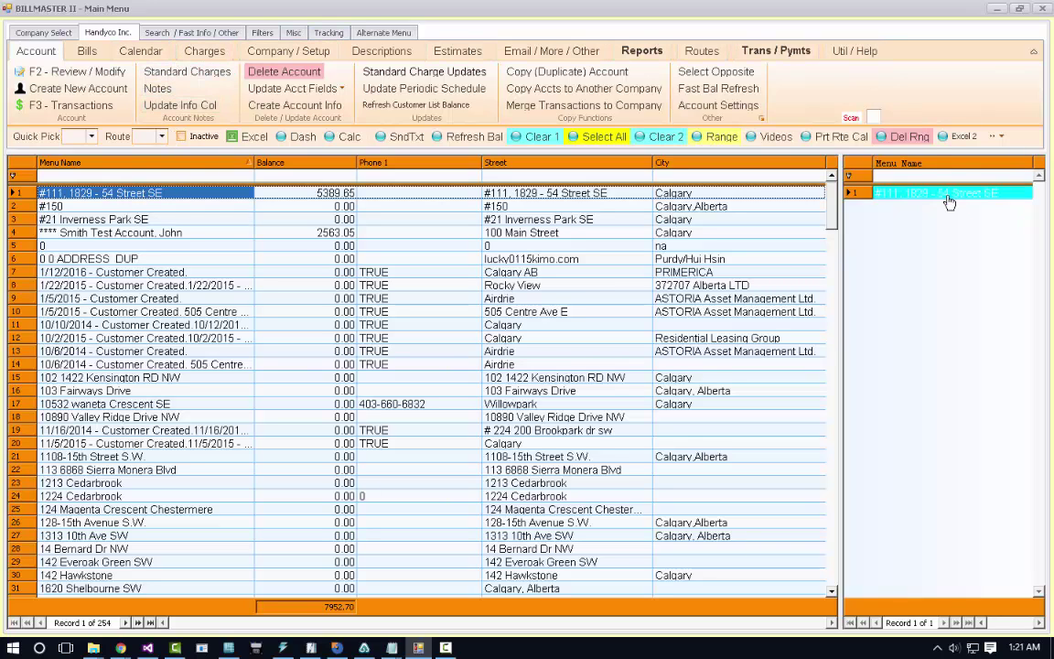
click(459, 51)
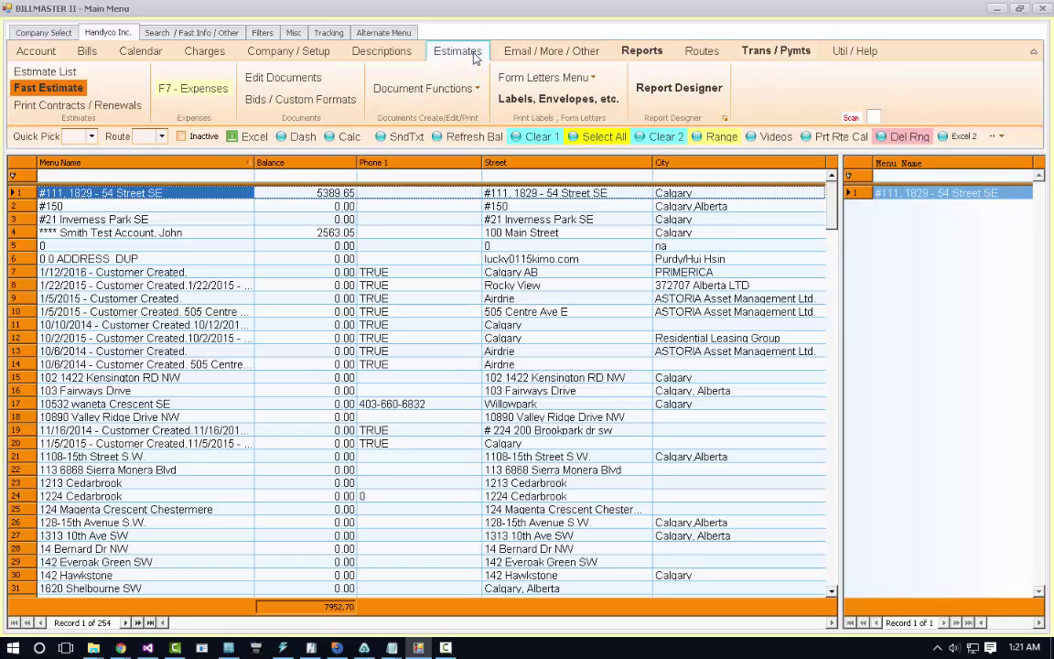
click(28, 88)
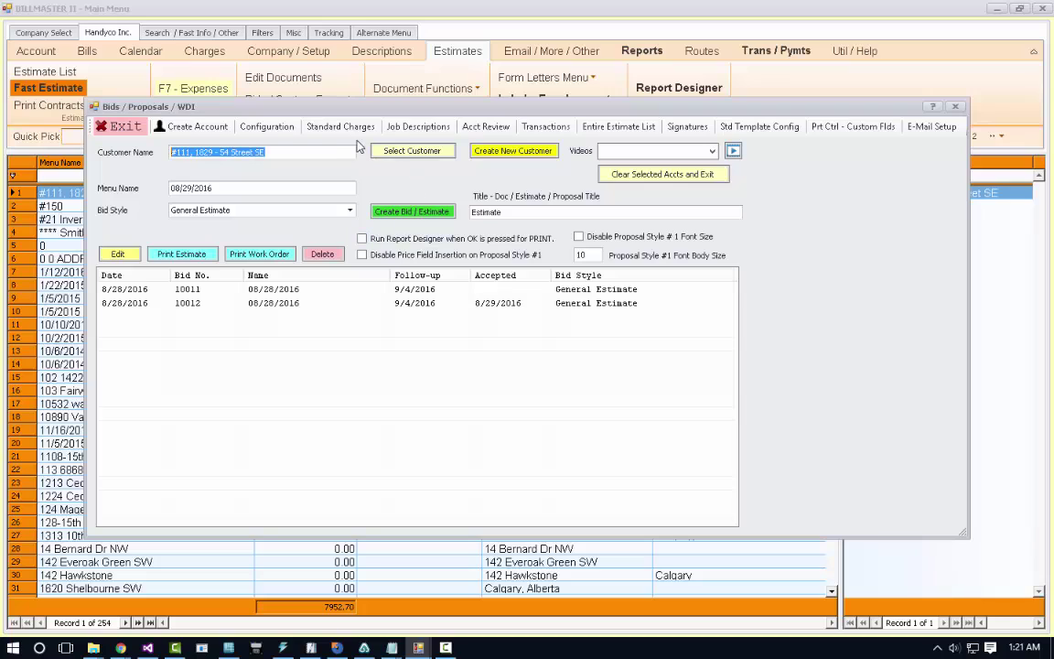
click(386, 216)
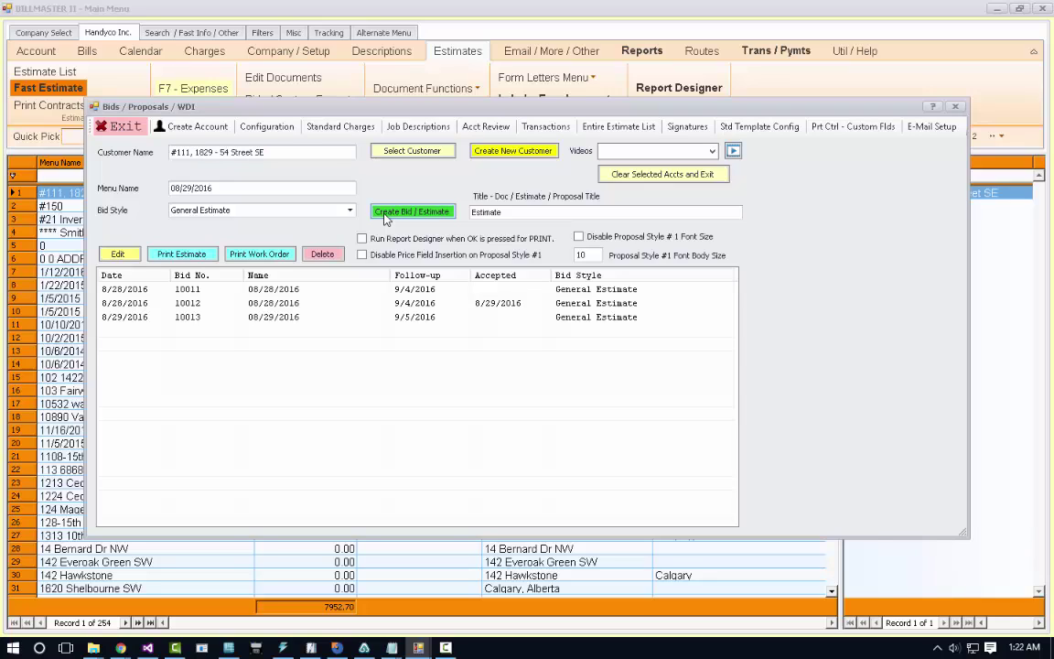
click(221, 319)
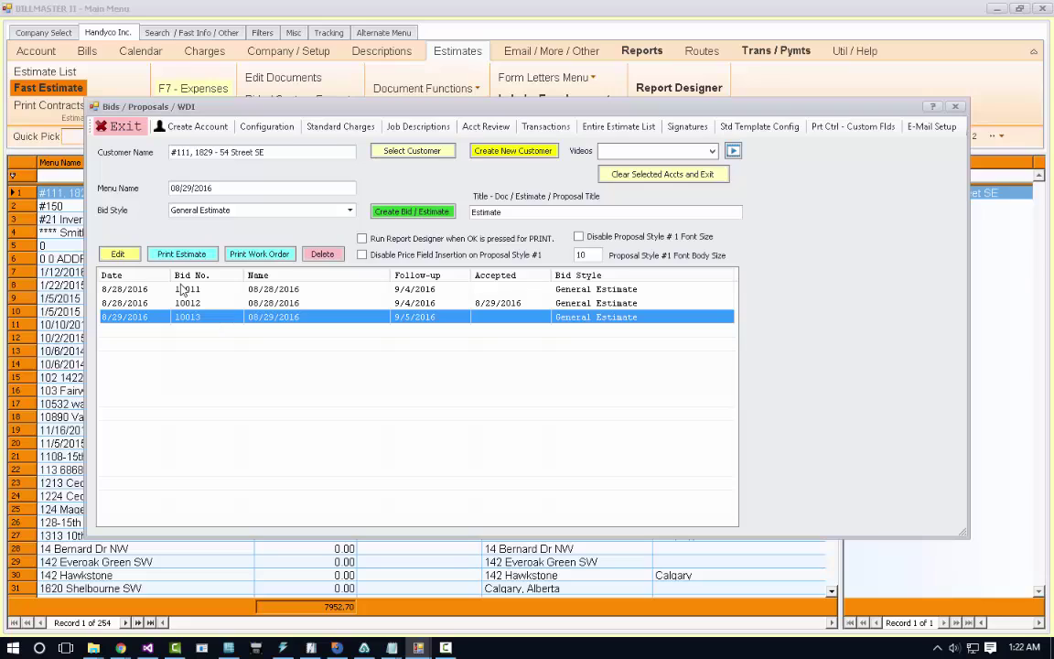
click(128, 257)
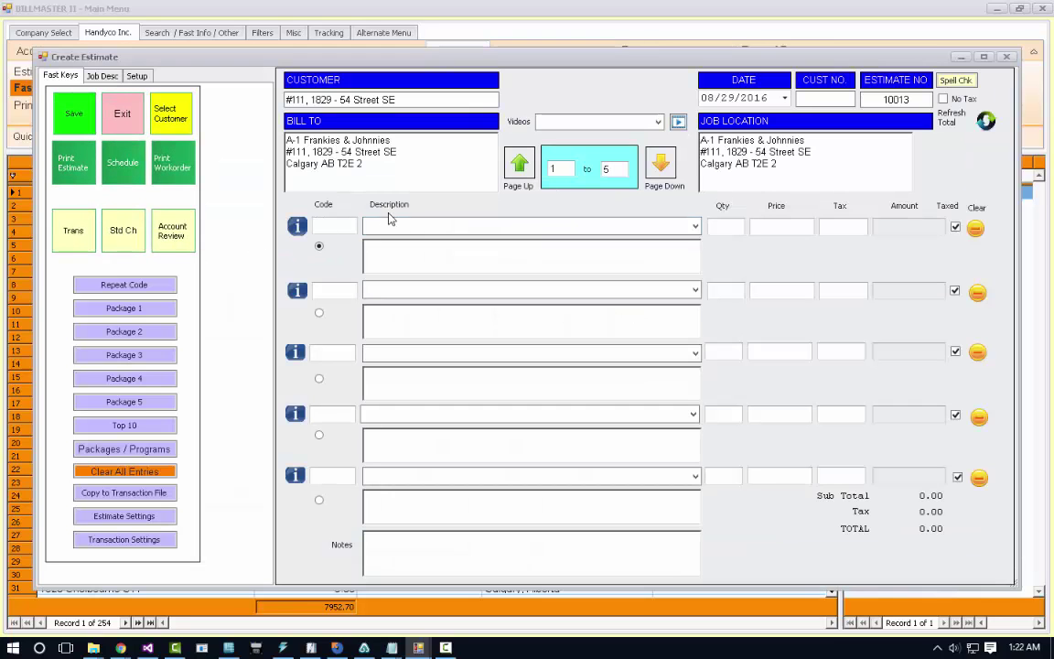
Add job code 100 as the first estimate line, described as "General - replaced railing on outside of house by the front door".
click(103, 77)
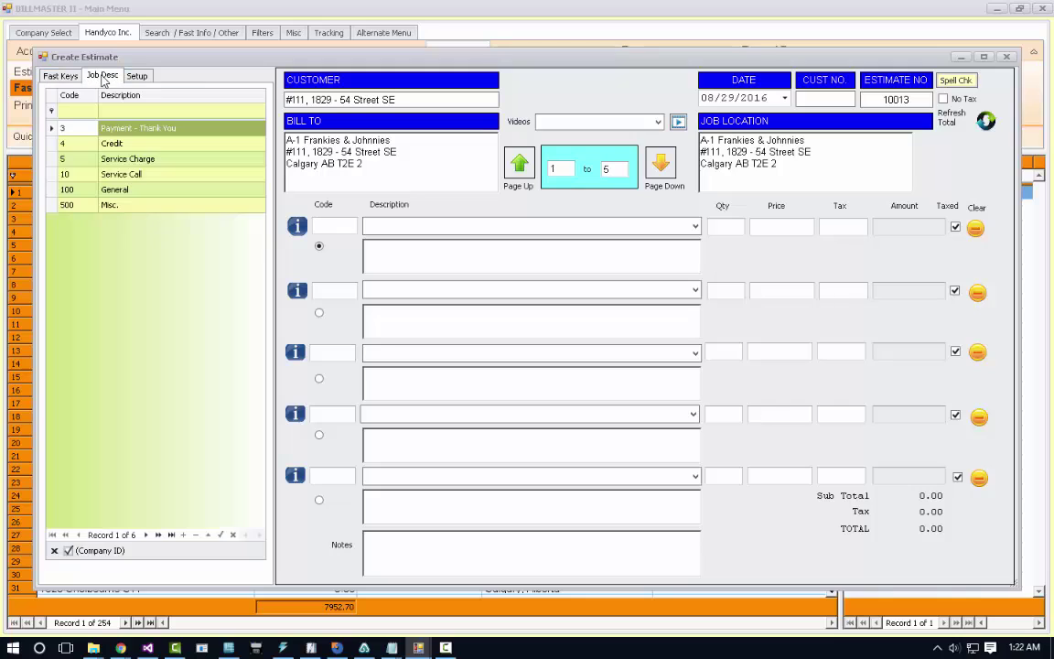
double_click(141, 189)
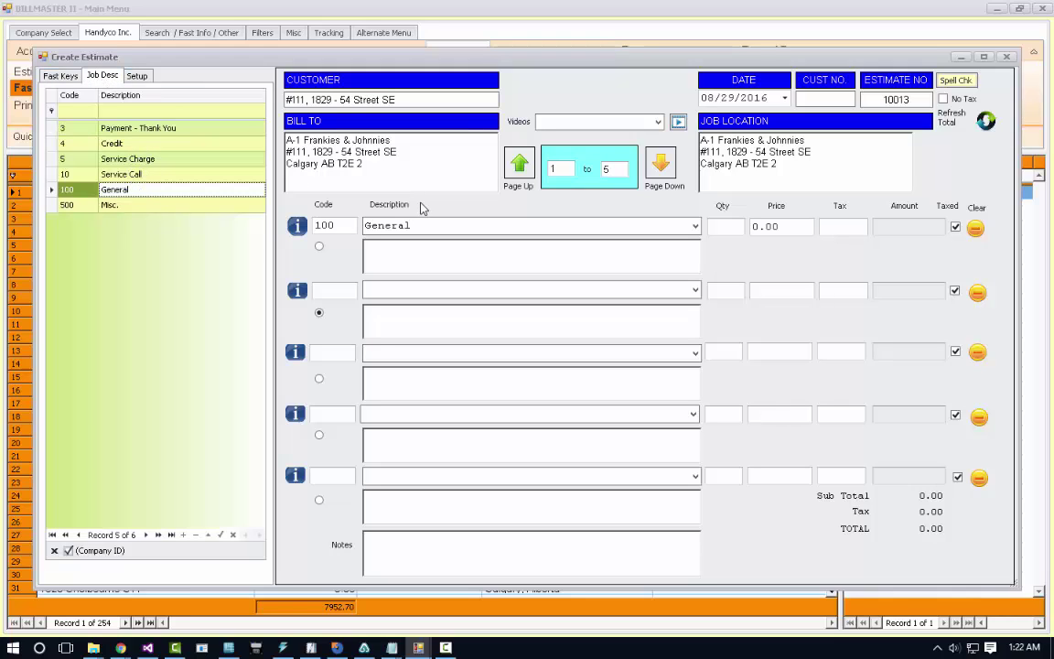
click(442, 229)
click(449, 220)
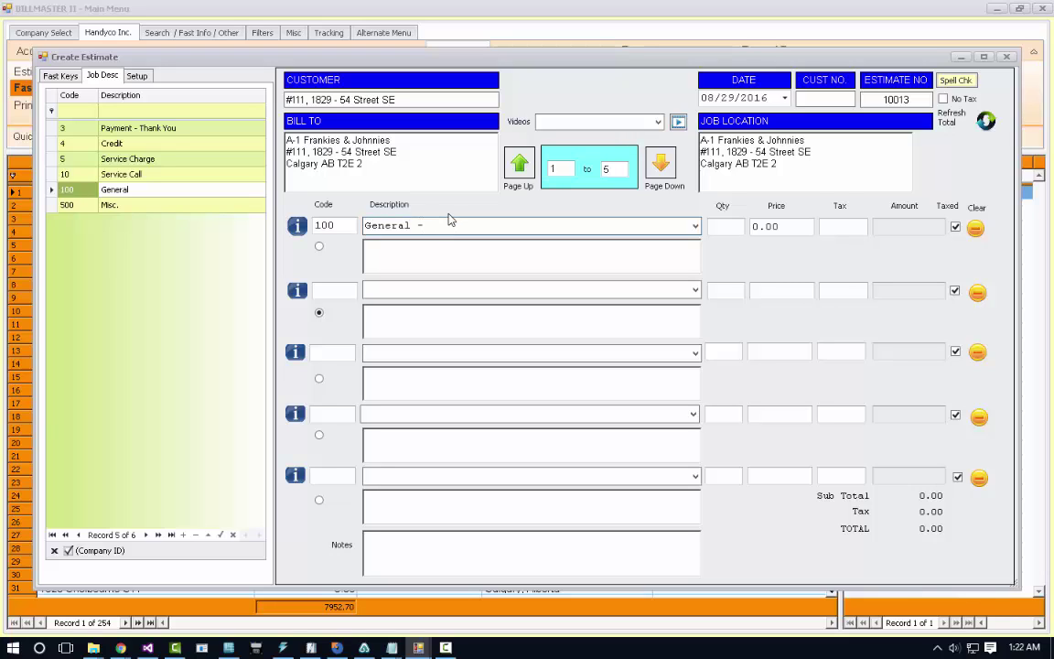
text(- replaced railing on outside of ho)
text(urs)
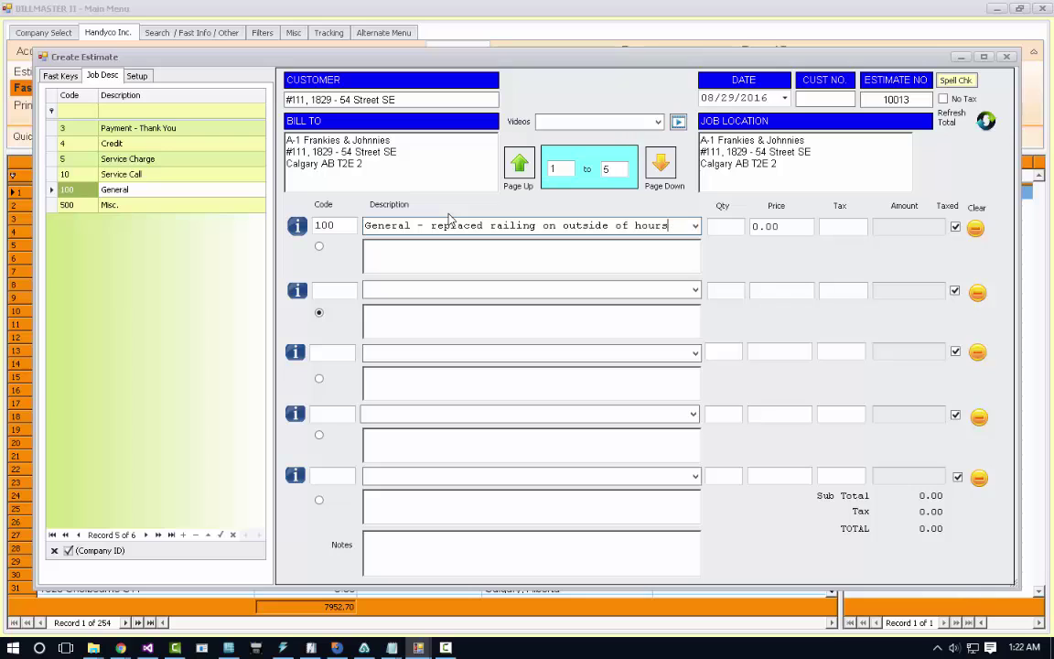
text(by the )
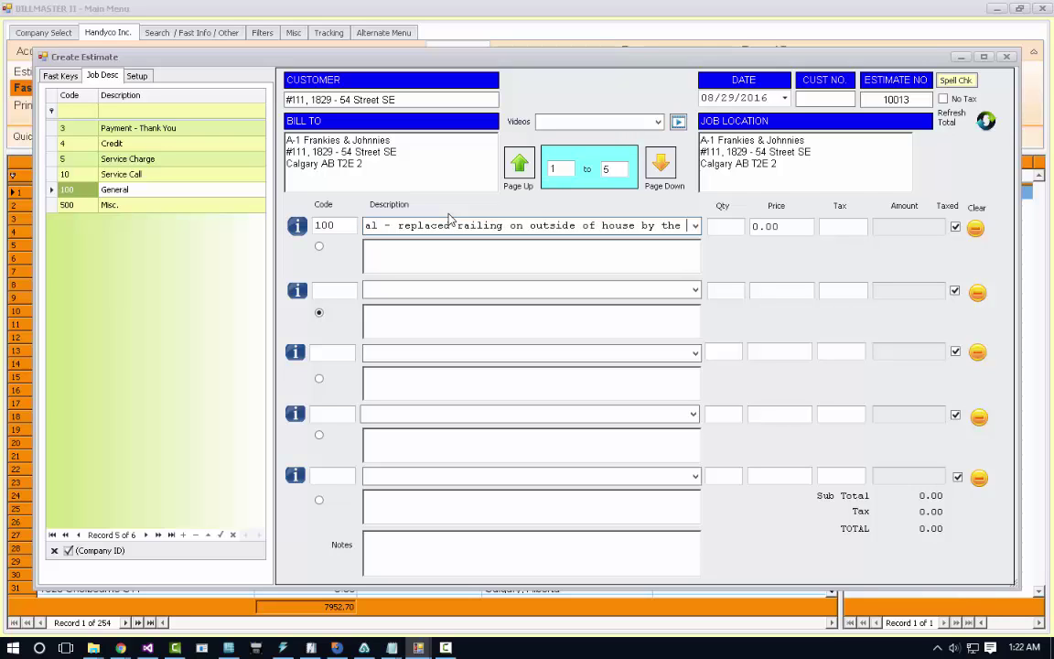
text(fron)
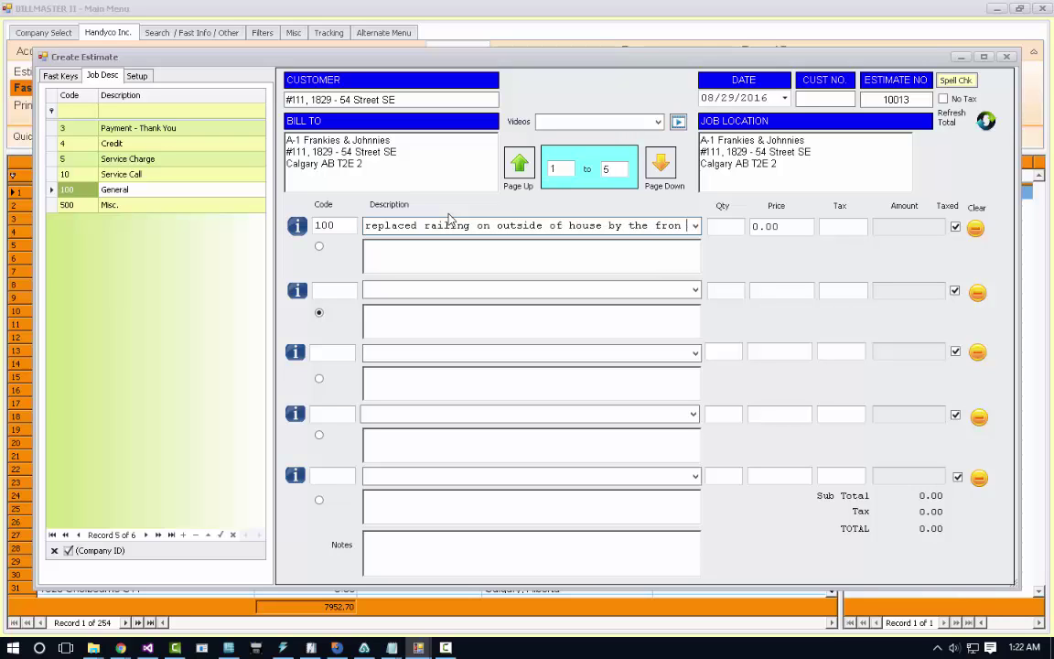
text(t door)
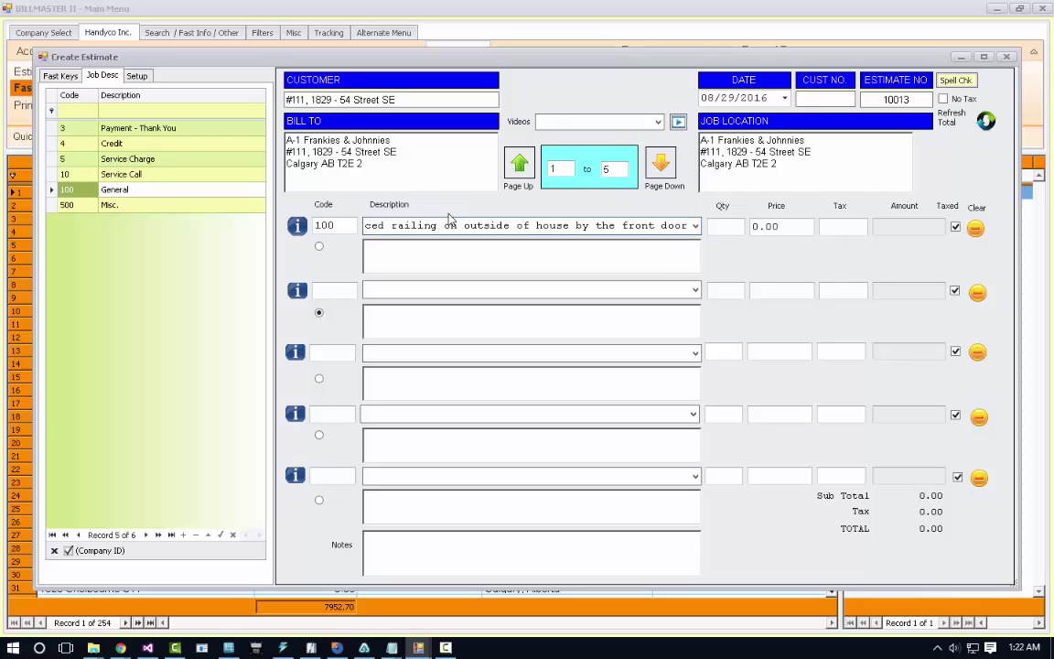
Set the price of the first estimate line to 350, leaving its quantity blank.
key(Tab)
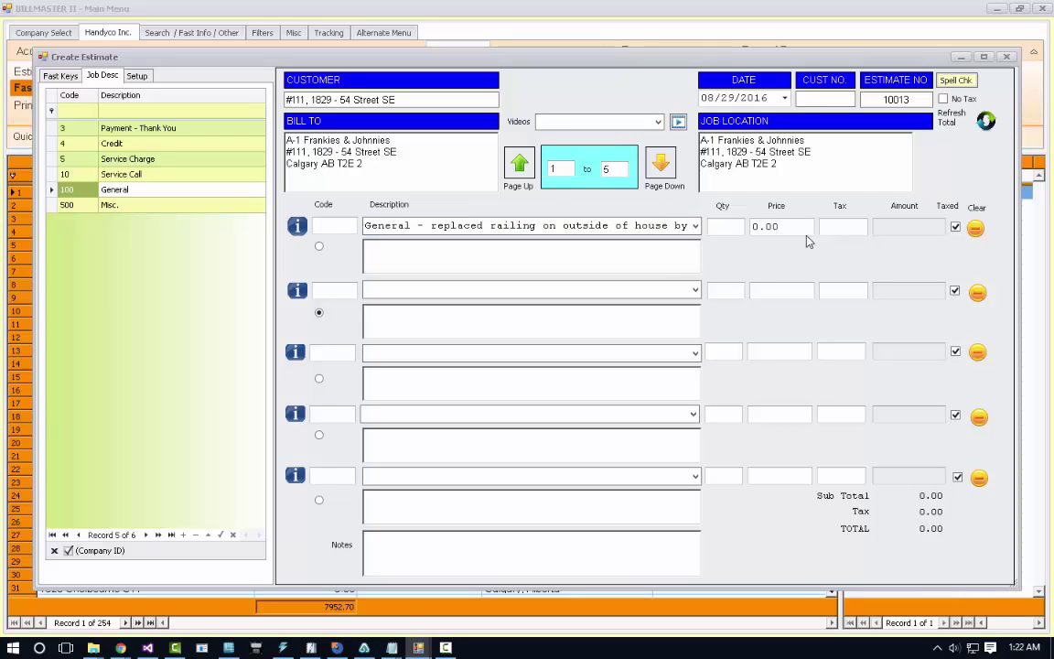
key(Tab)
text(3)
key(Tab)
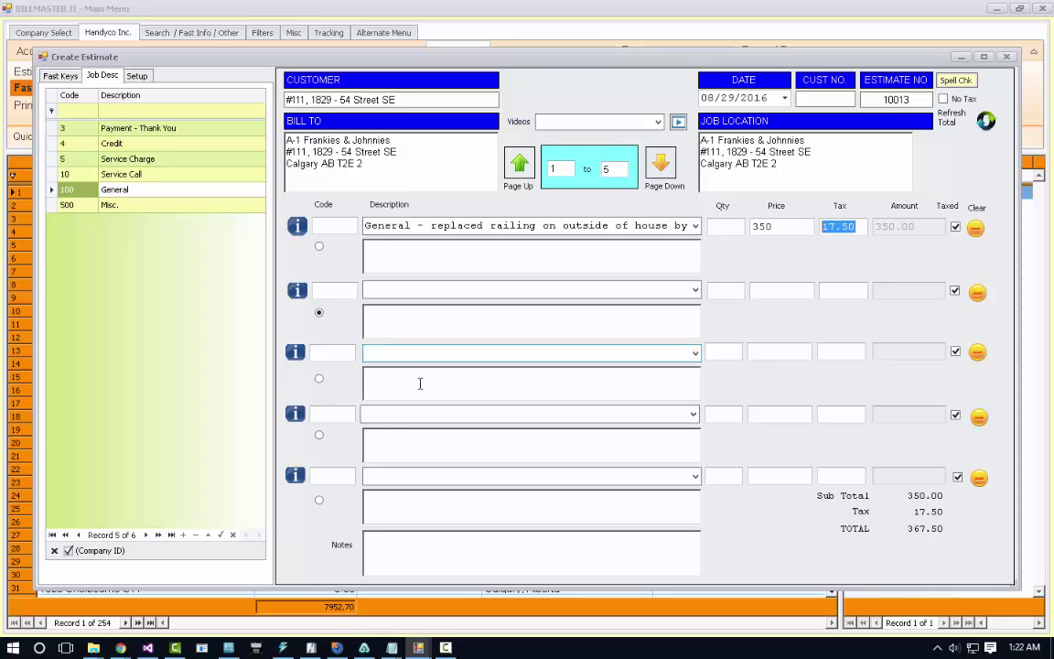
Enter the estimate note "Replace railing on outside of house by the front steps and check rear of house also, add to estimate as needed.".
click(422, 547)
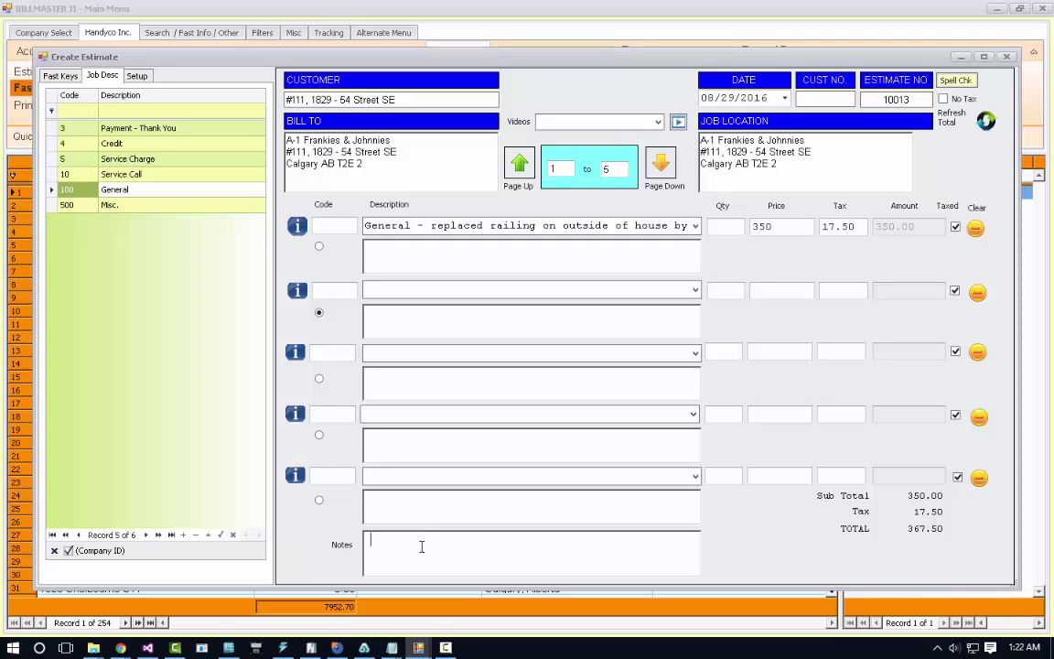
text(Replace r)
text(ailing on out )
text(ide of hous)
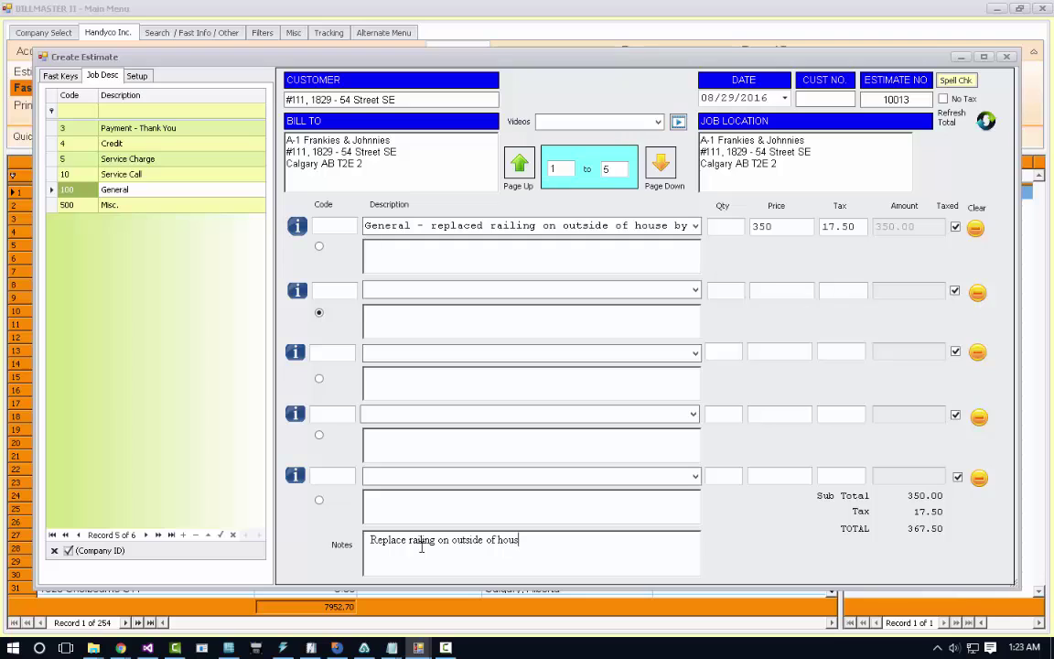
text(e by the front steps and check)
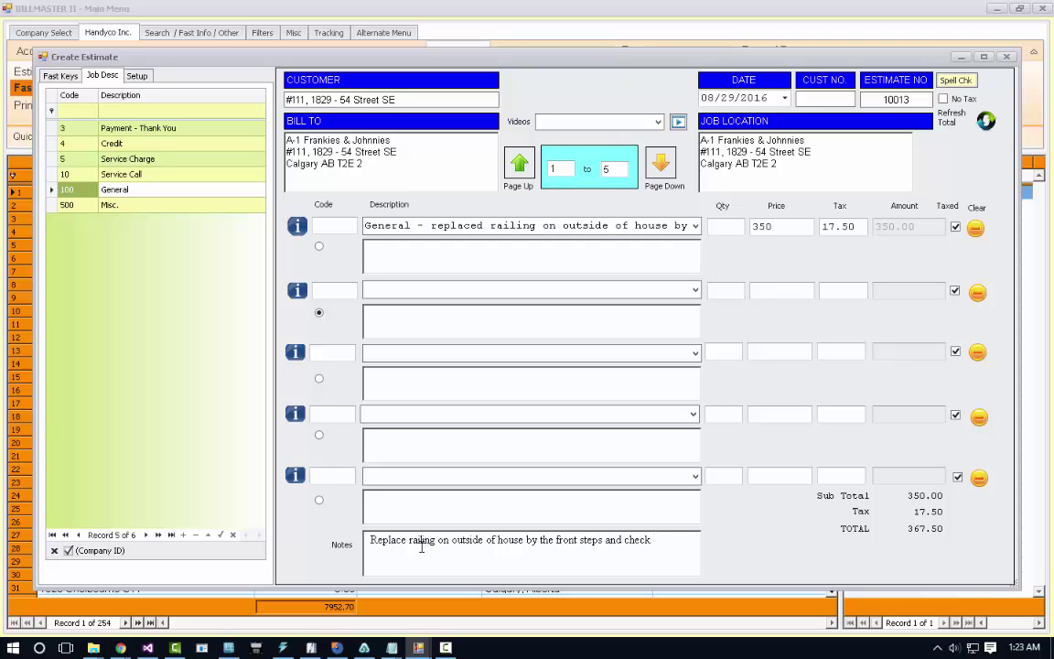
text( rear of)
text( house also,)
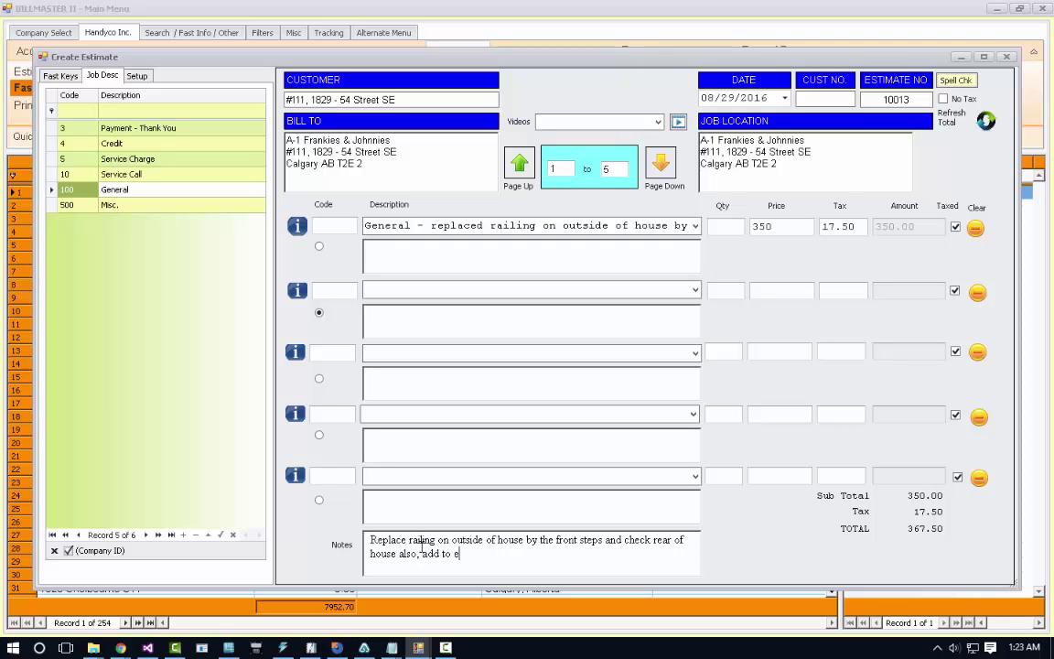
text( add to estimate as)
text( needed.)
Save the estimate with its railing line and notes.
click(61, 75)
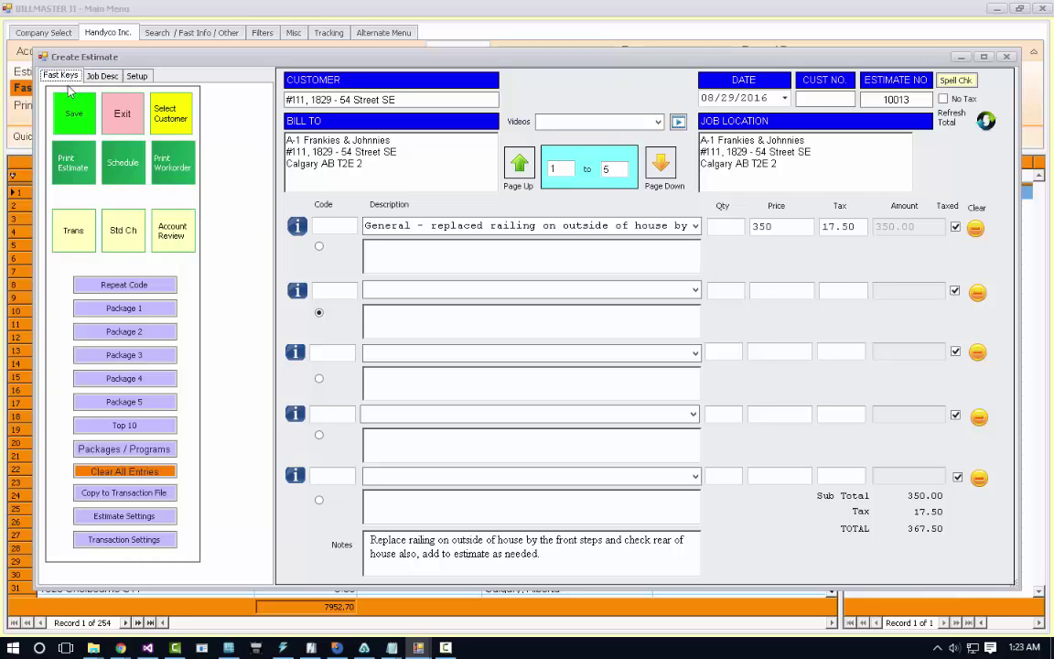
click(67, 119)
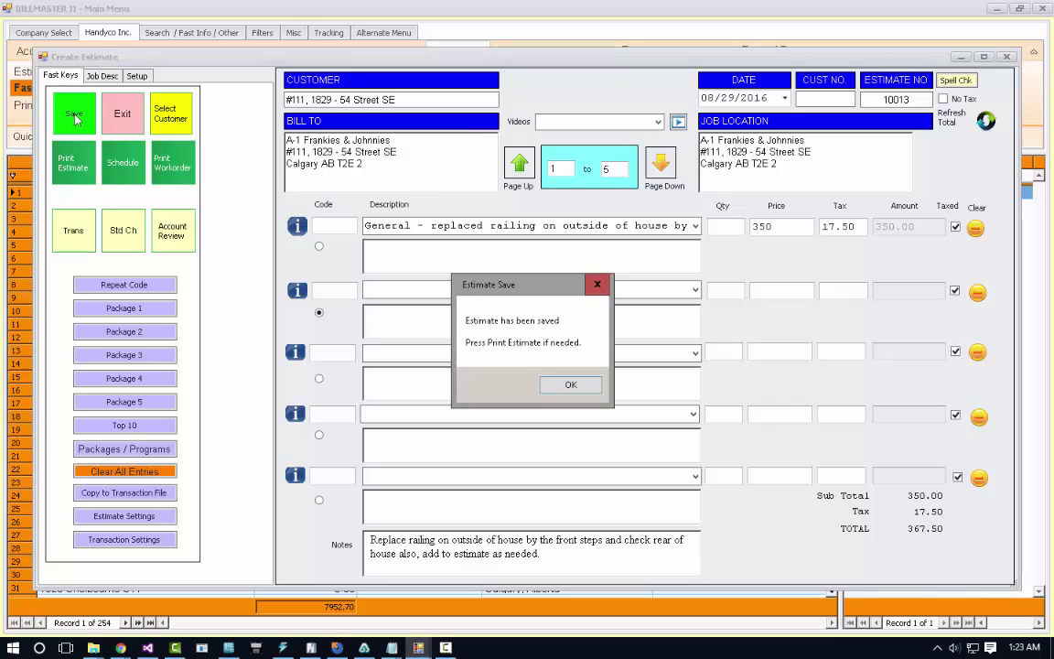
click(563, 386)
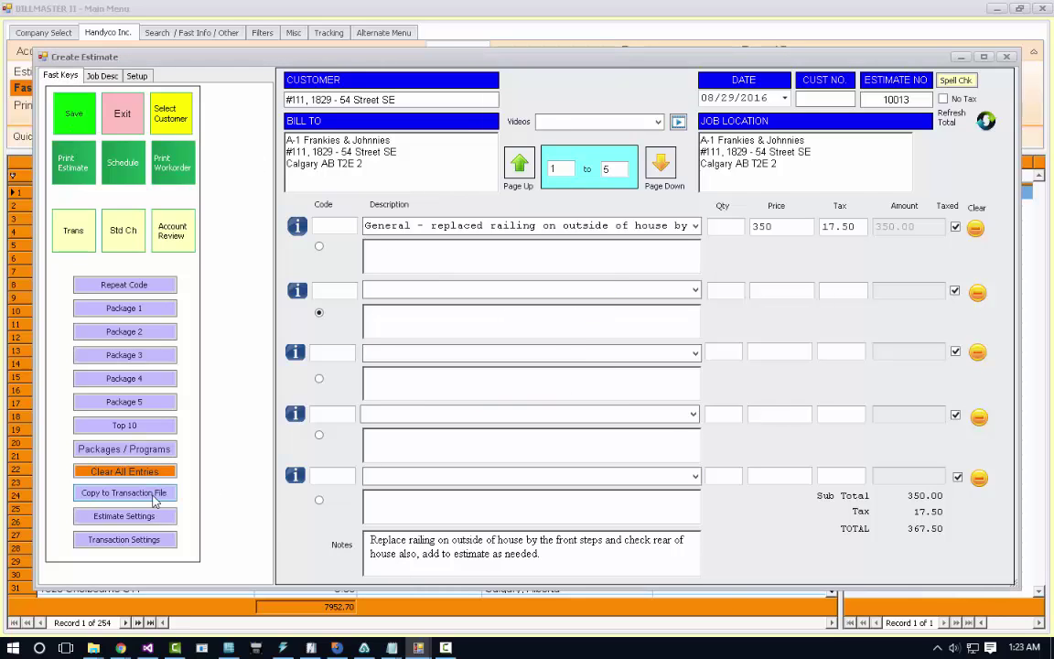
Copy the saved estimate's line item to the transaction file.
click(153, 500)
click(542, 379)
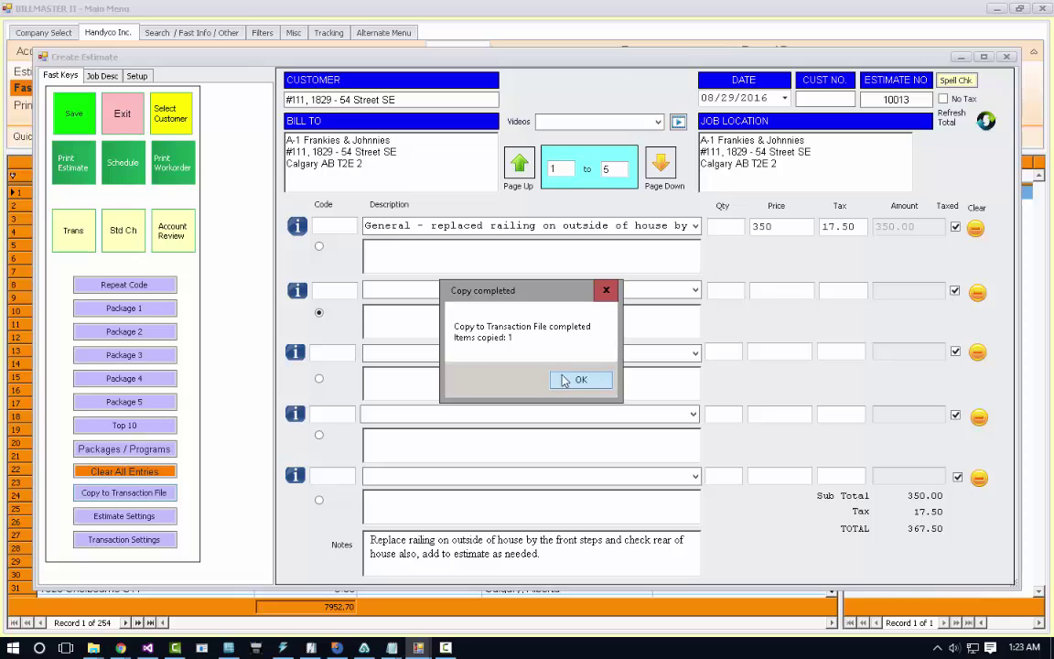
click(579, 380)
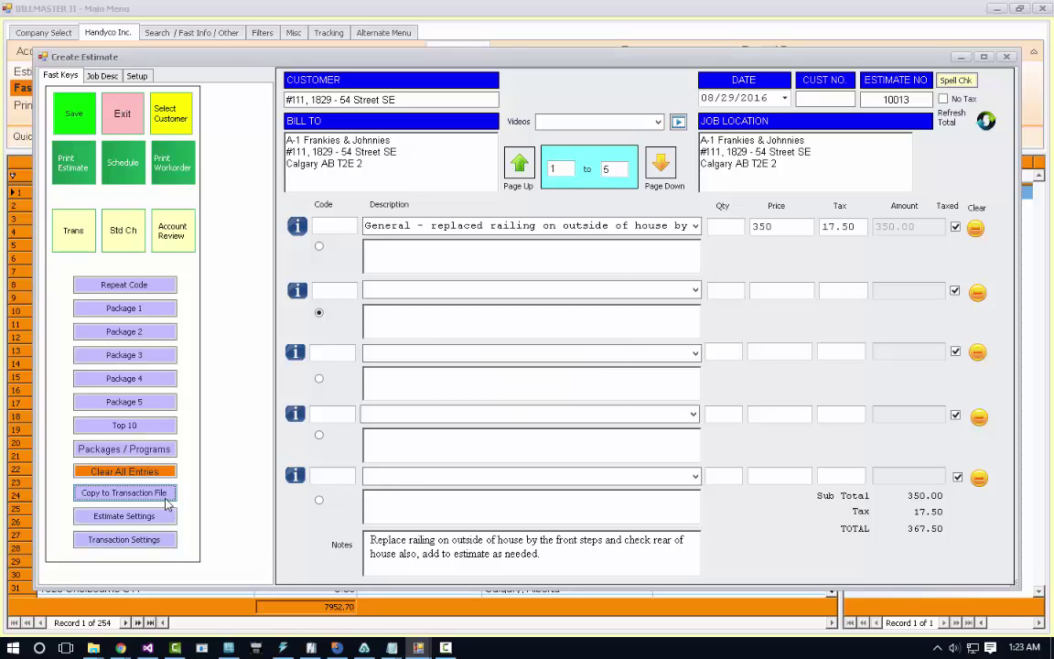
Preview the estimate's work order, review the whole page, and return to the estimate.
click(172, 164)
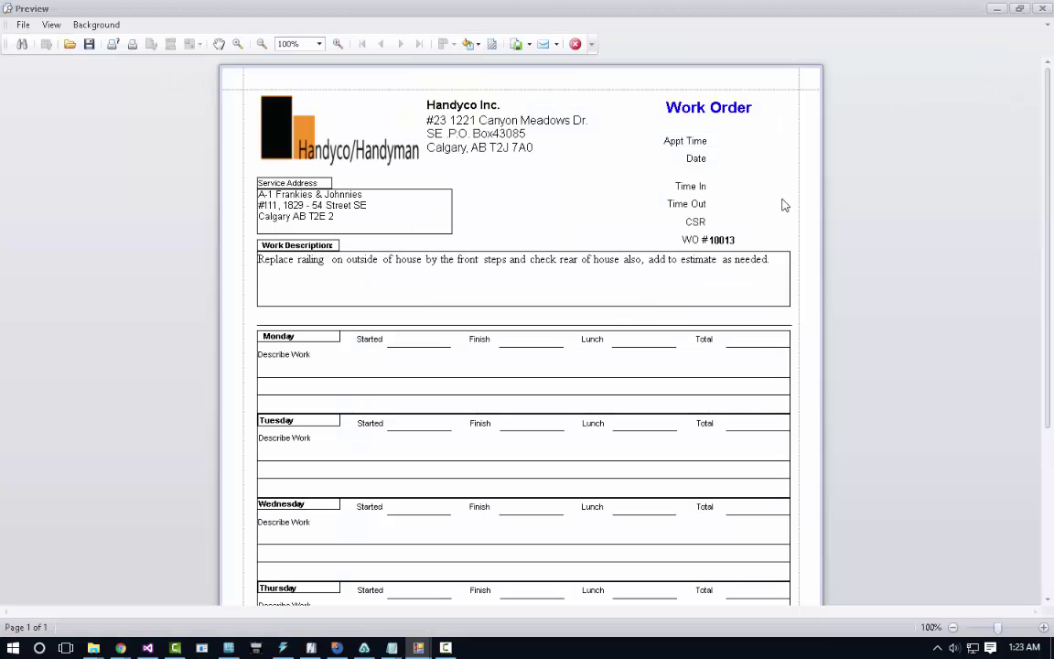
scroll(783, 203, down, 5)
scroll(784, 203, up, 5)
click(577, 44)
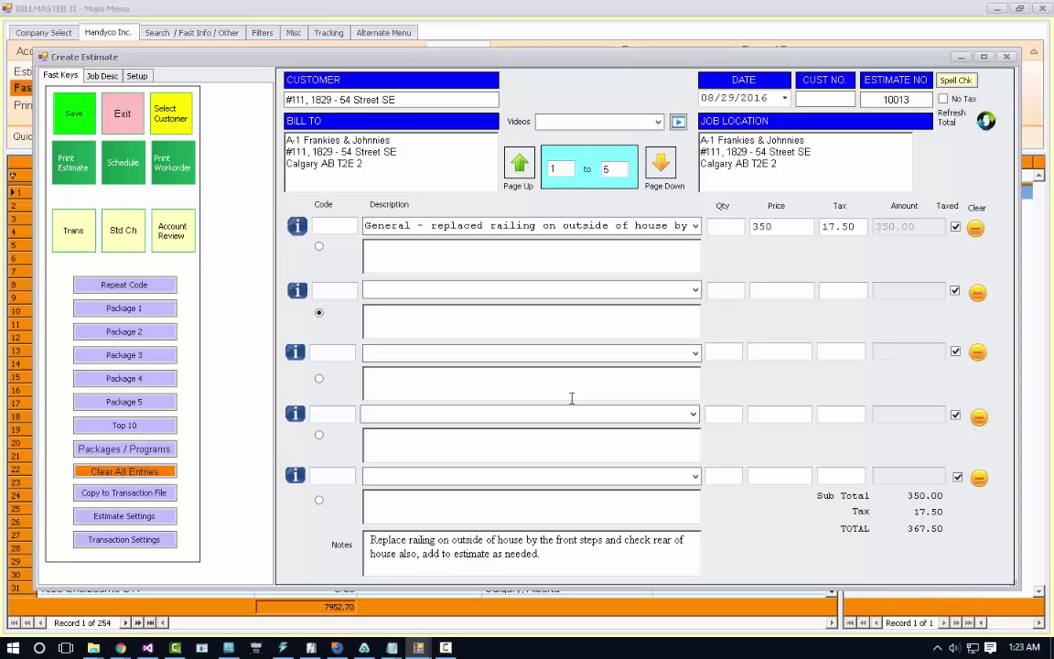
click(138, 165)
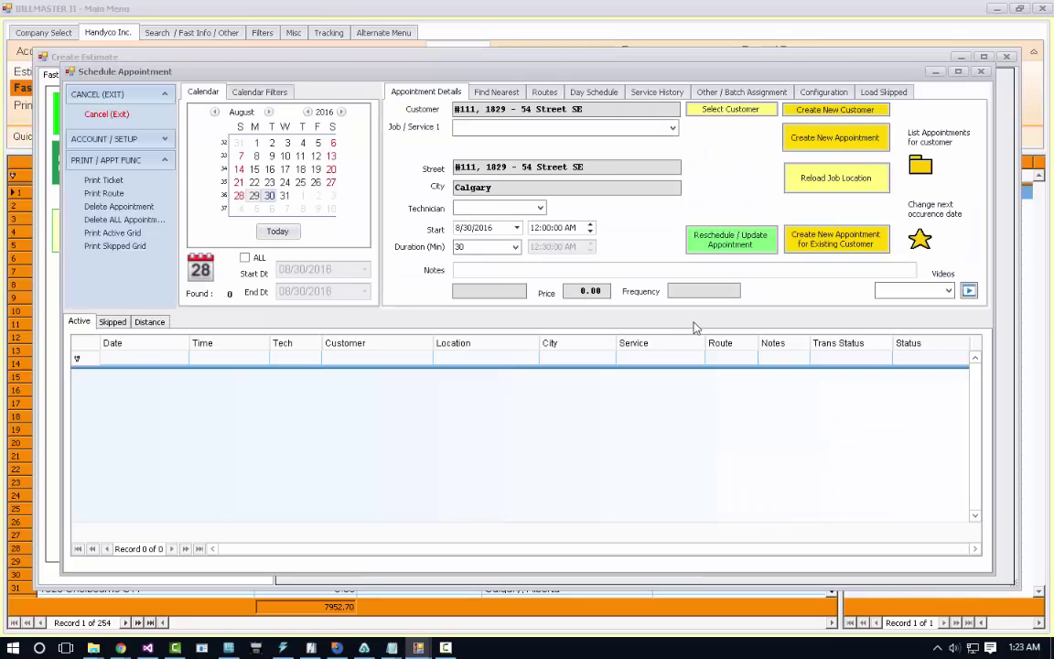
click(270, 183)
click(285, 182)
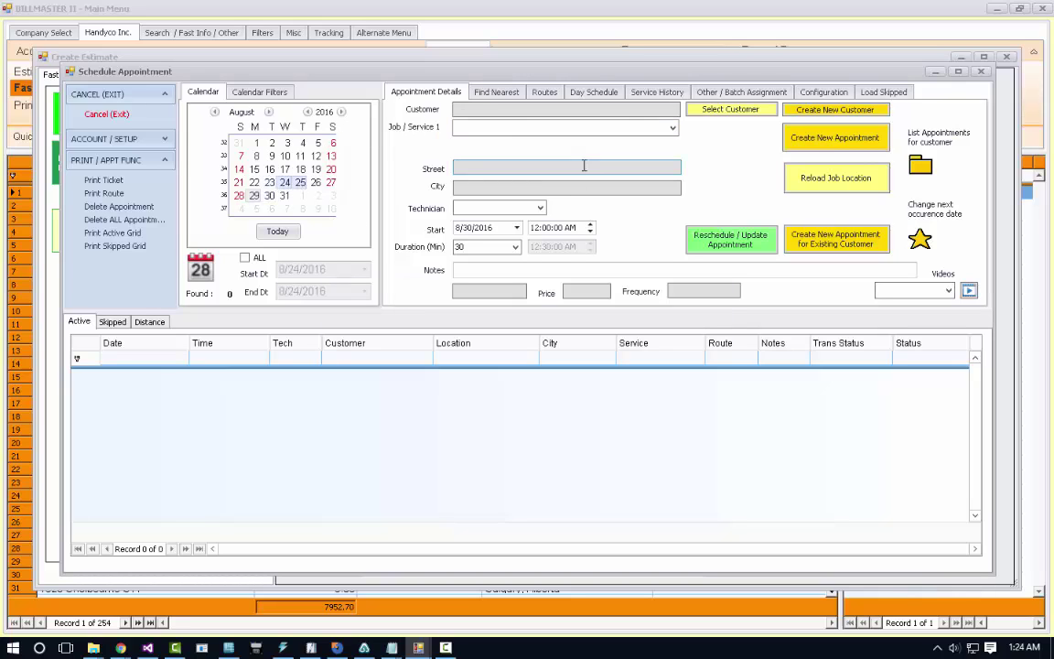
click(981, 72)
Start scheduling an appointment from the estimate, with 8/30/2016 as the start date.
click(123, 161)
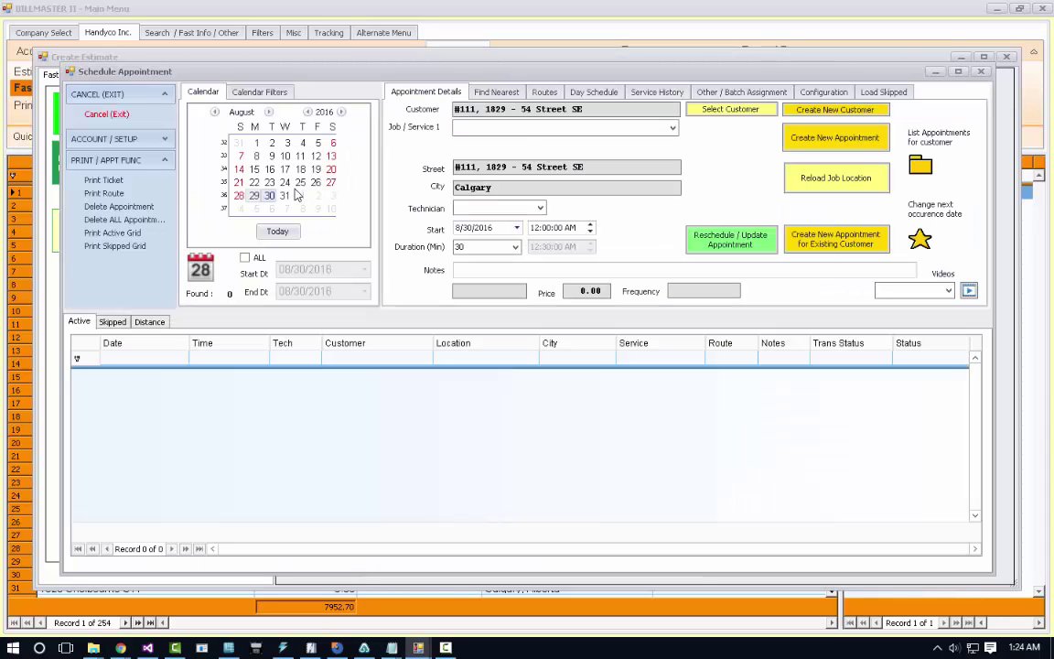
click(518, 229)
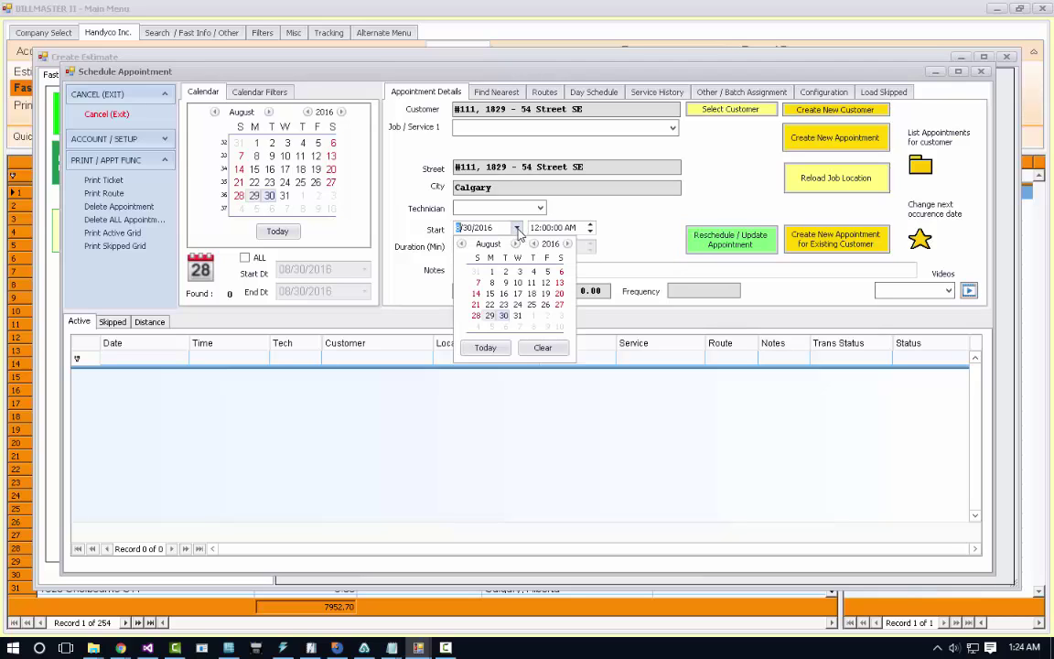
click(505, 317)
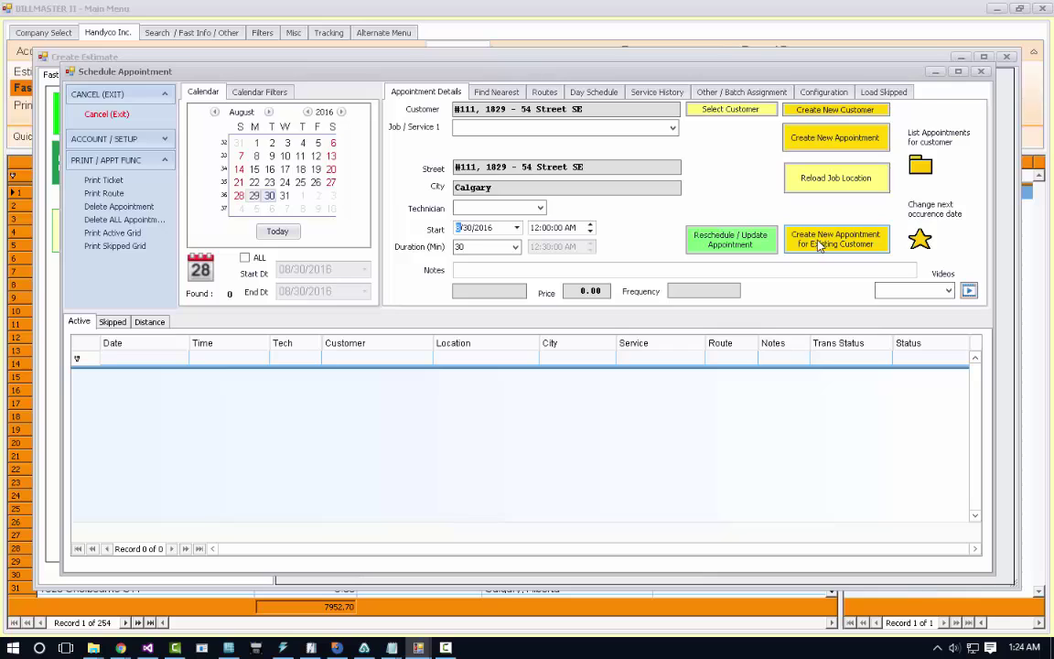
Enter "additional notes" as the notes for the appointment.
click(515, 269)
text(notes)
key(BackSpace)
key(BackSpace)
key(BackSpace)
key(BackSpace)
key(BackSpace)
key(BackSpace)
text(additiona)
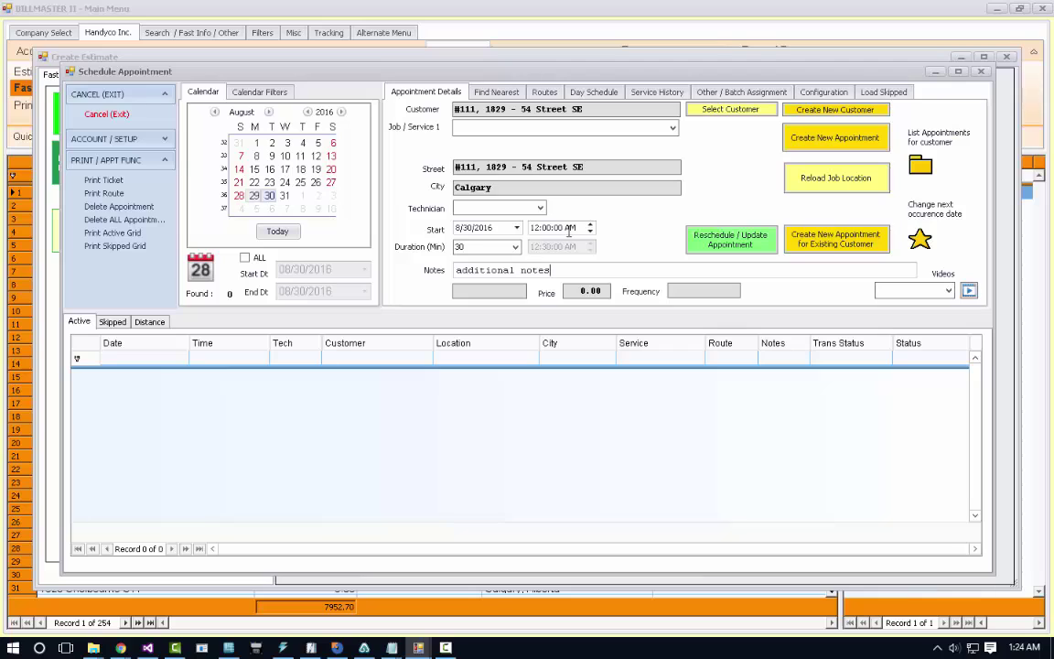
Create the new appointment for the existing customer and list the appointments for August 30, 2016.
click(826, 243)
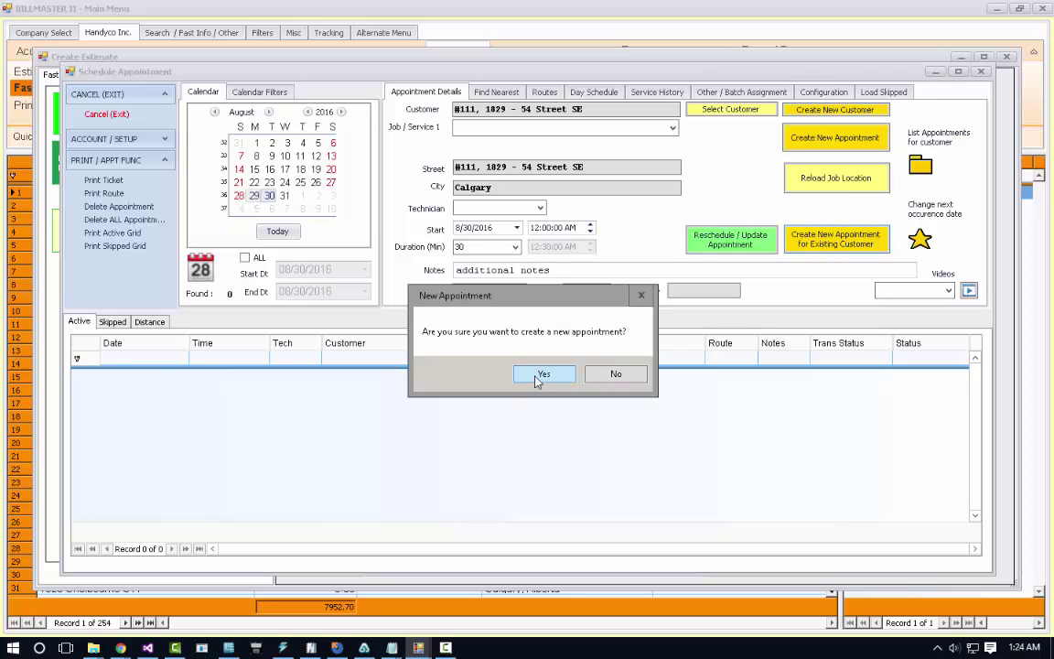
click(540, 378)
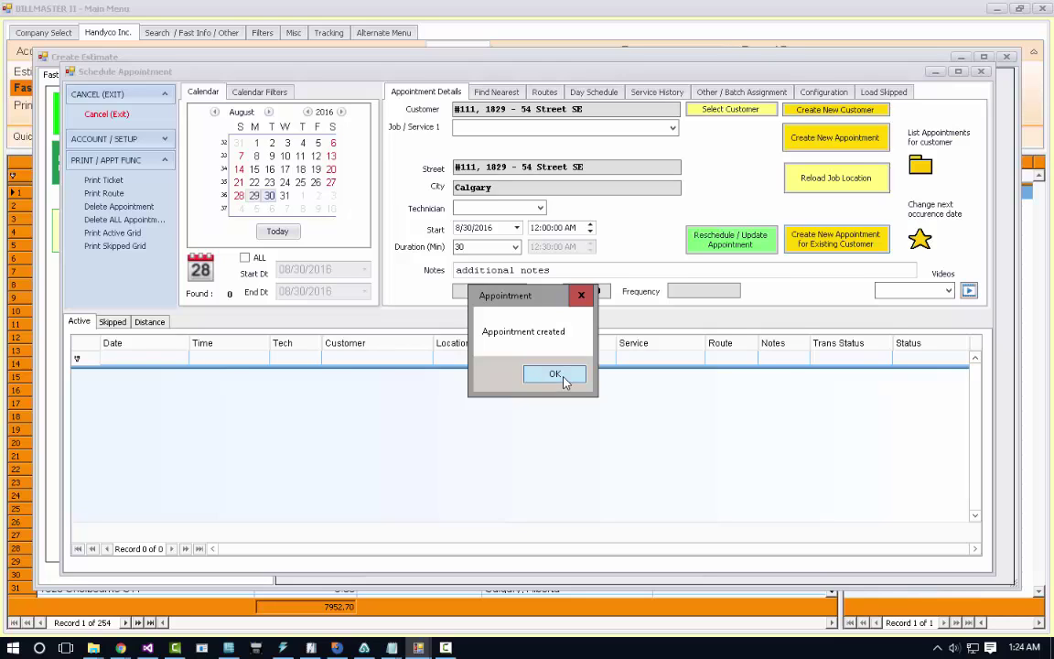
click(555, 375)
click(271, 196)
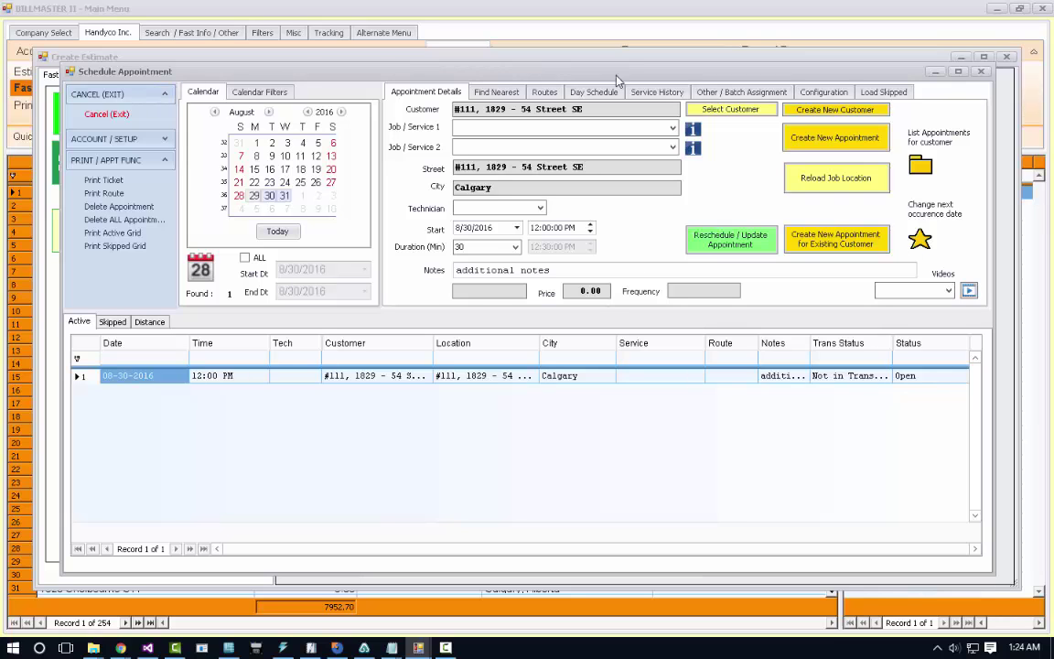
Leave the appointment and estimate windows and preview the printed 8/29/2016 railing estimate, reviewing the page down to the signature lines.
key(Escape)
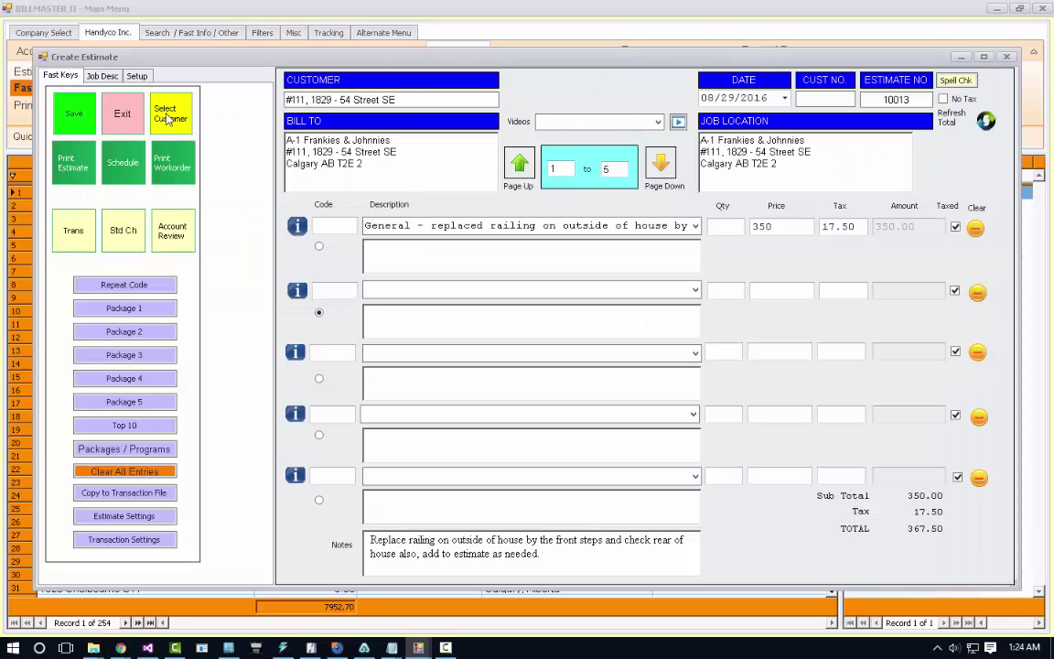
click(128, 108)
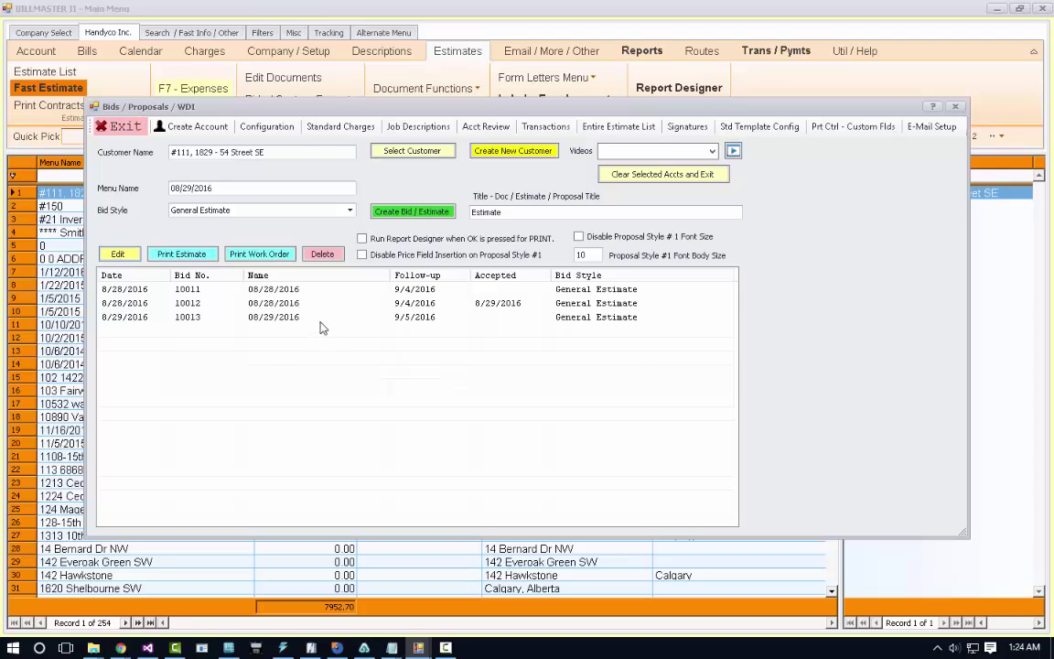
click(316, 318)
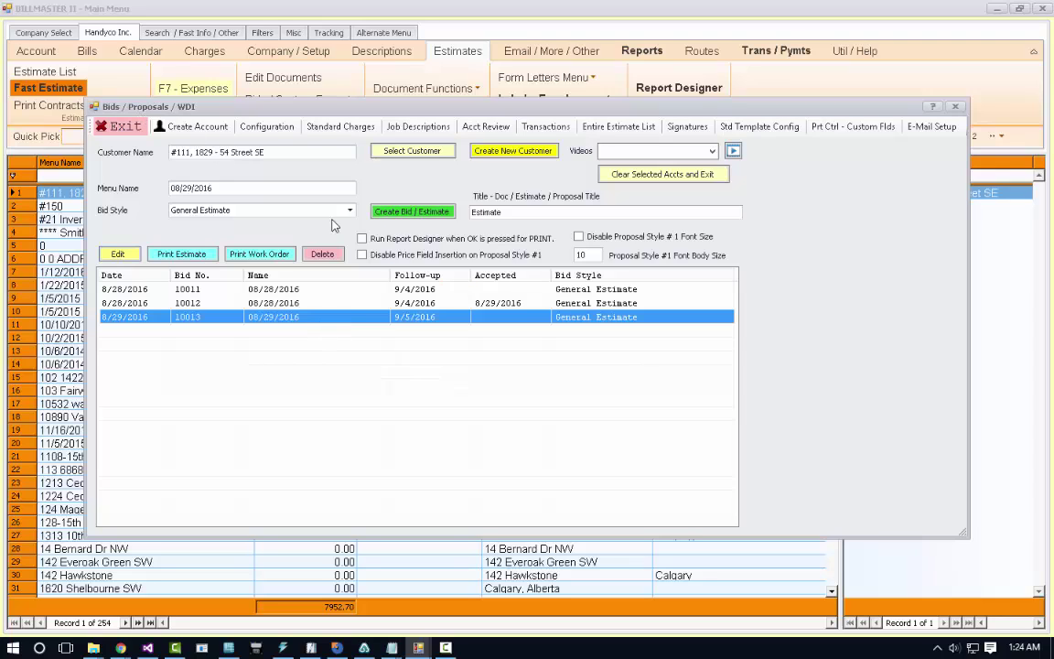
click(192, 257)
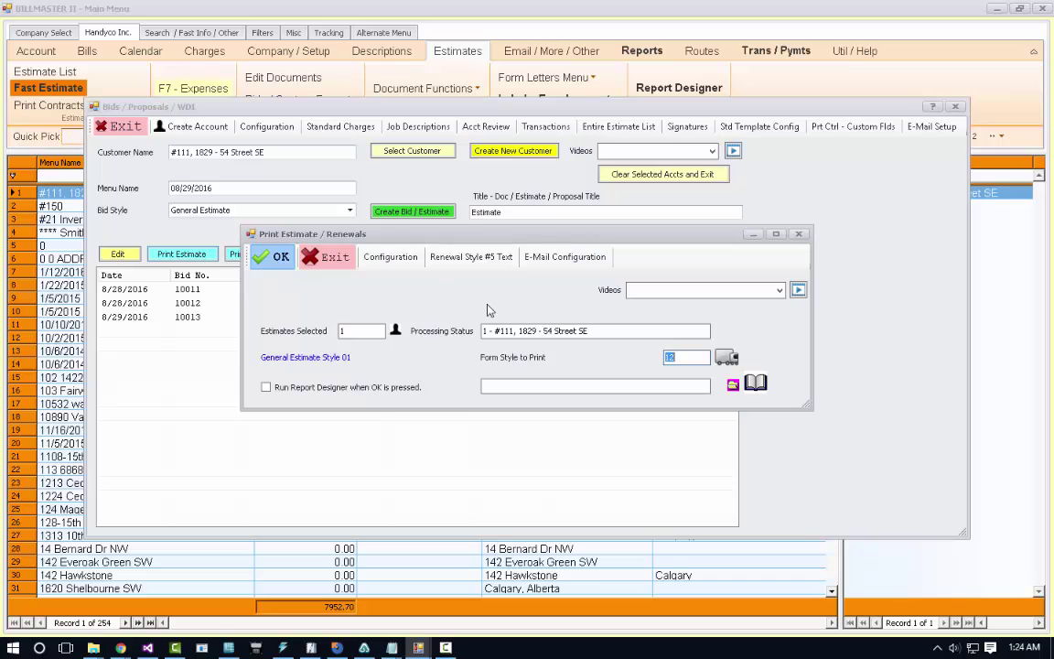
key(Return)
scroll(572, 317, down, 3)
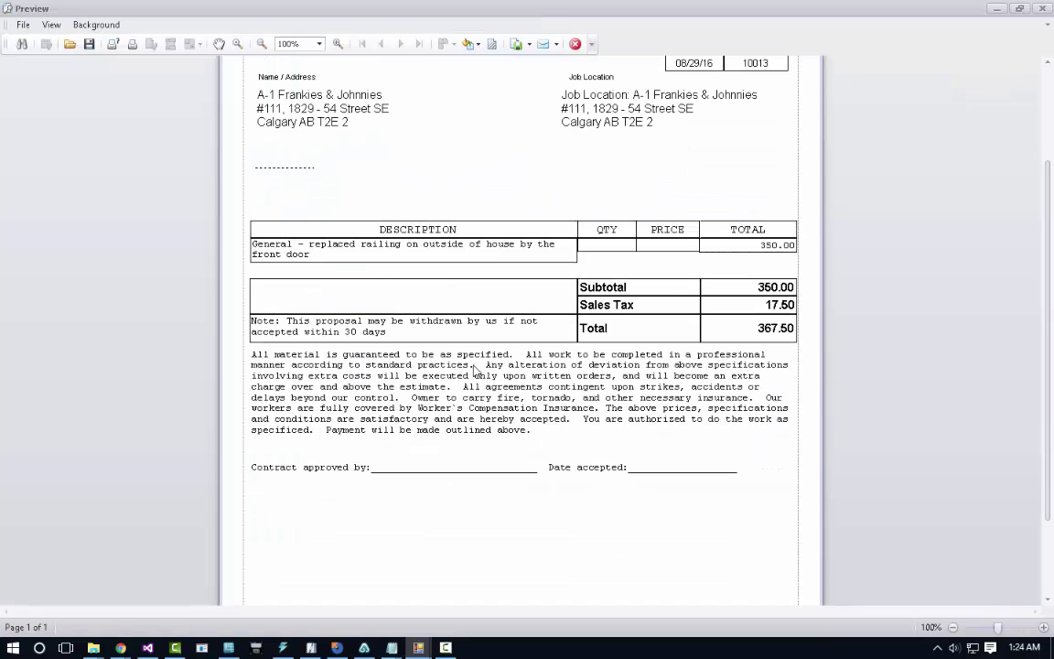
scroll(494, 274, up, 2)
click(575, 44)
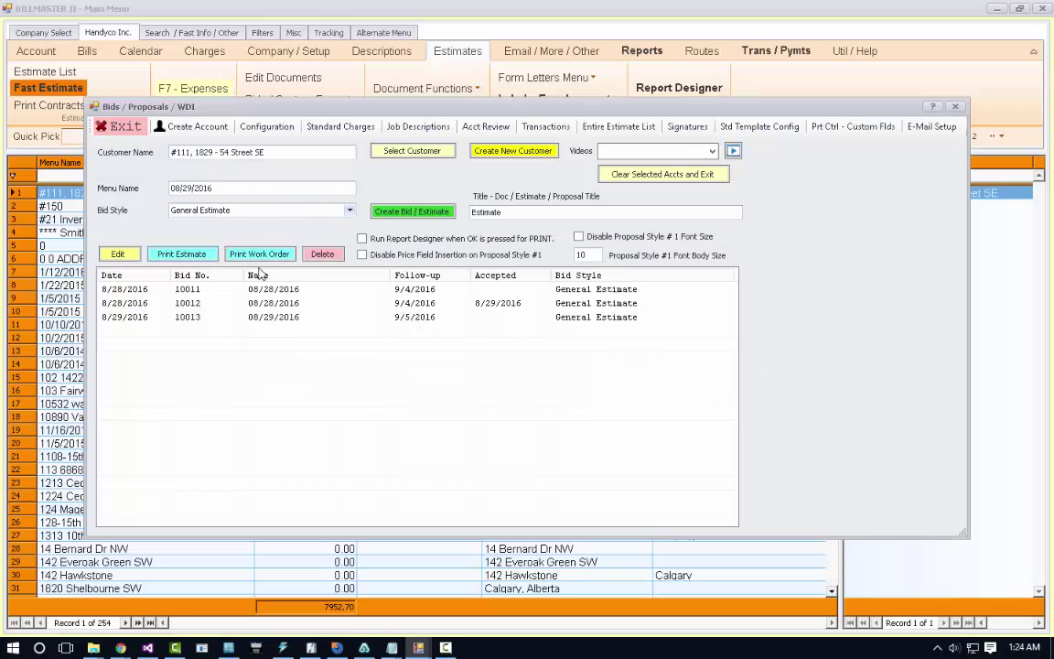
Preview the work order for the 8/29/2016 estimate, close the preview, and exit the bids and proposals window.
click(234, 291)
click(266, 256)
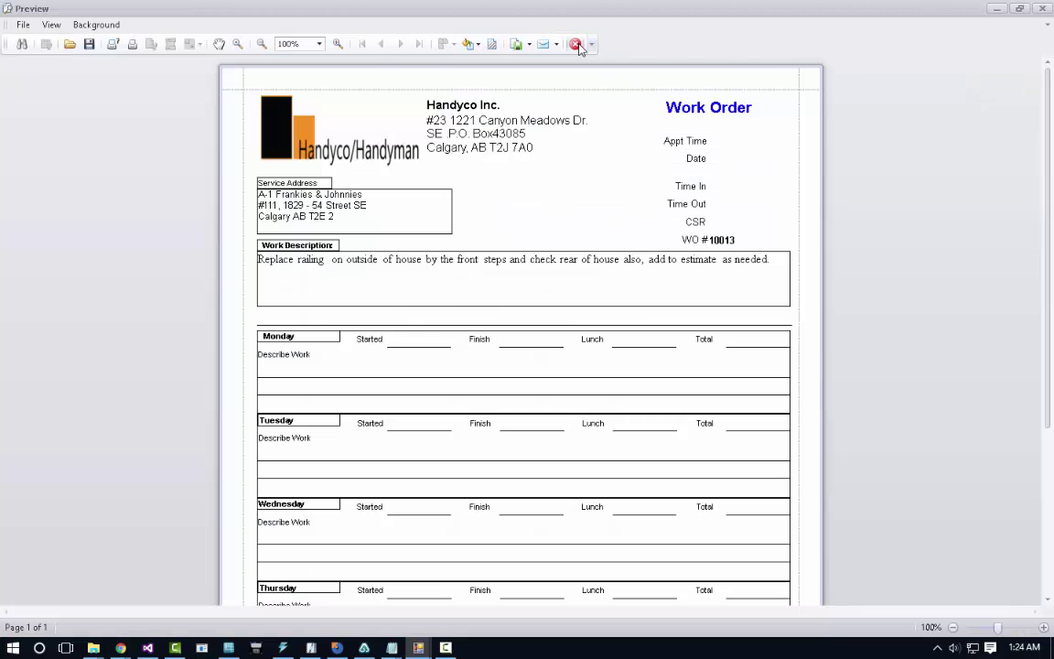
click(575, 44)
click(74, 124)
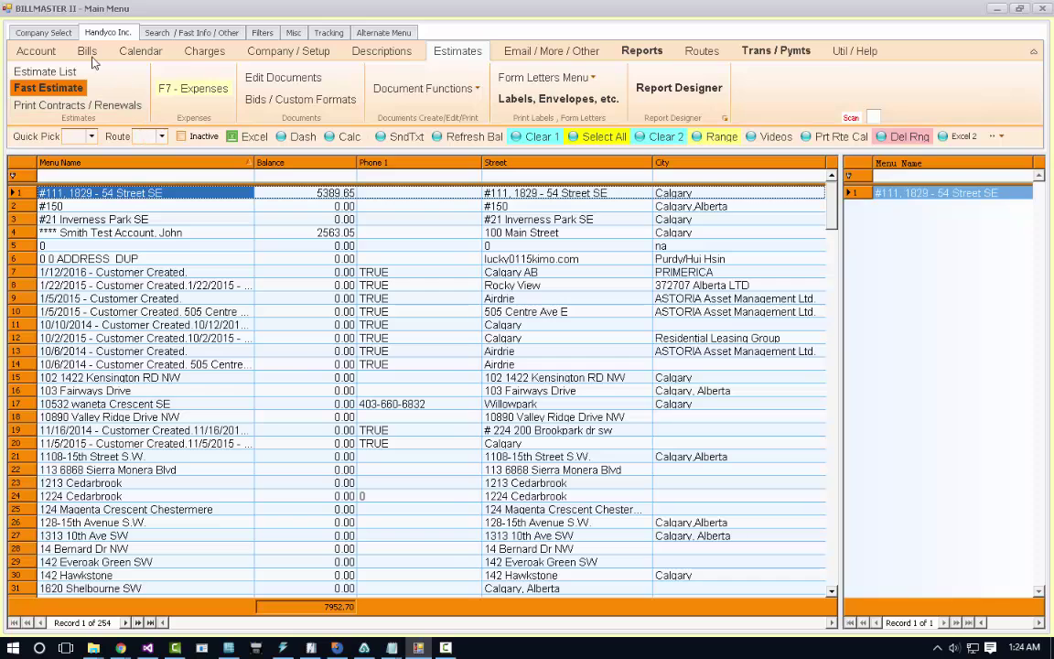
Open the customer's transactions, preview the invoice for the railing replacement, and return to the main customer list.
click(53, 53)
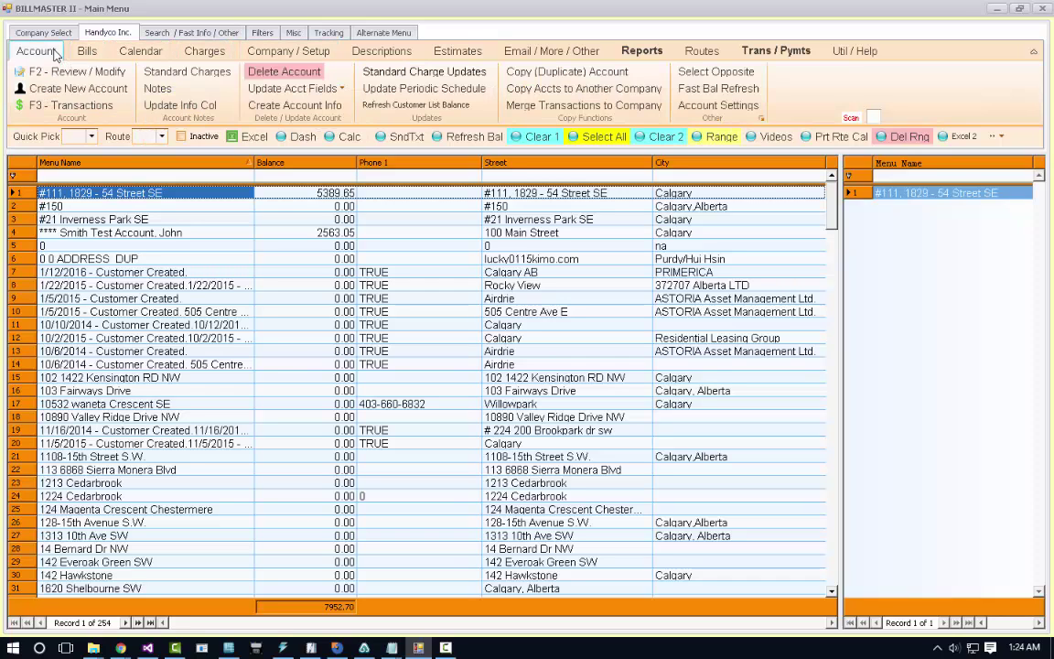
click(62, 105)
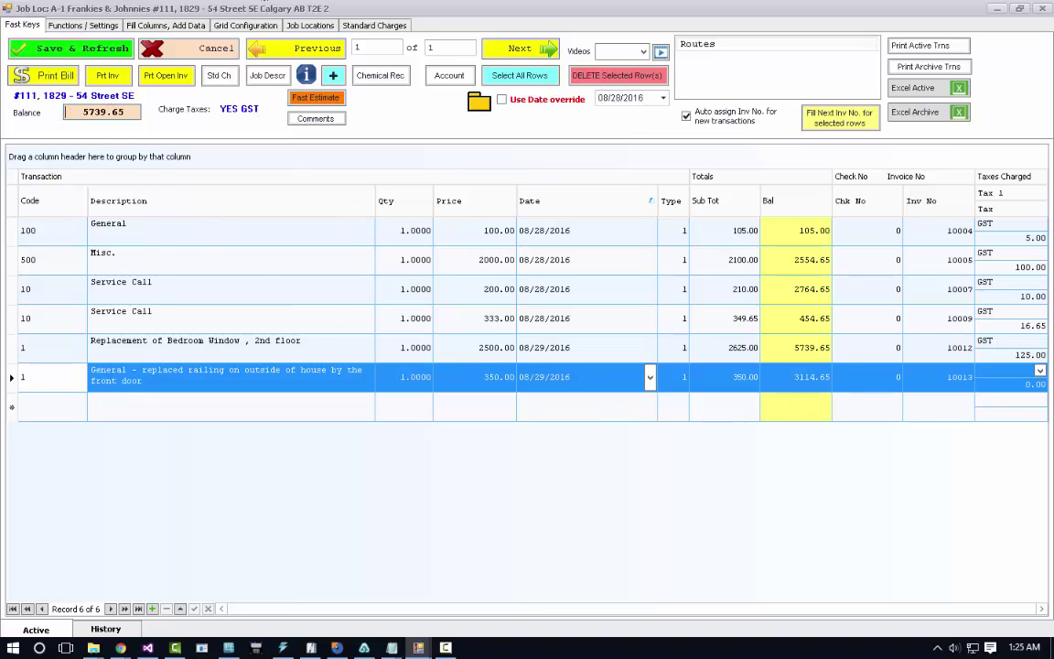
click(125, 80)
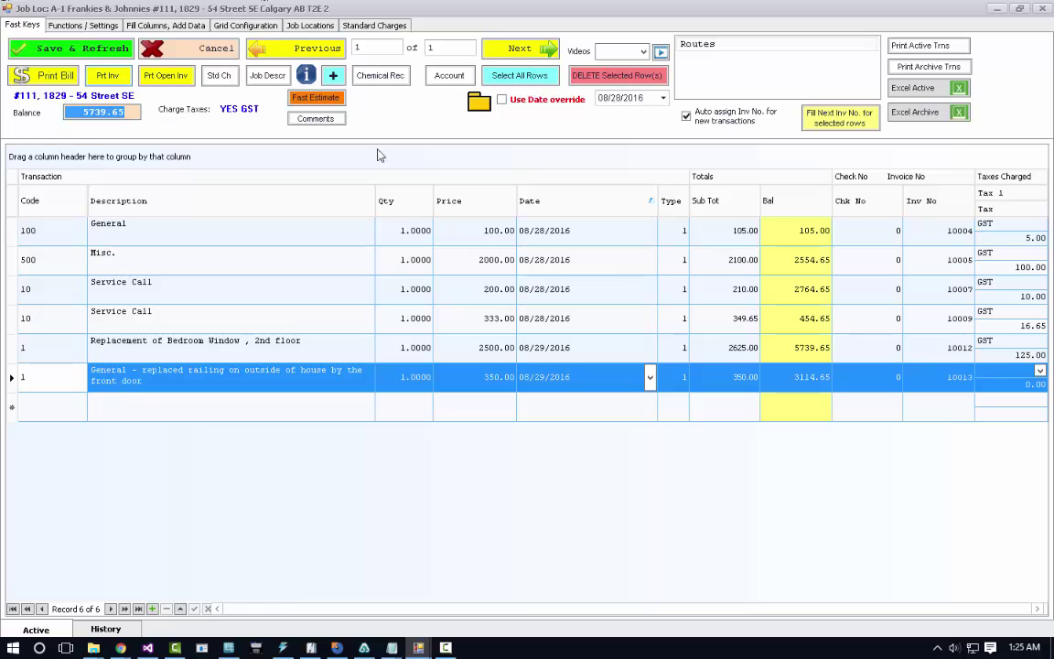
click(138, 128)
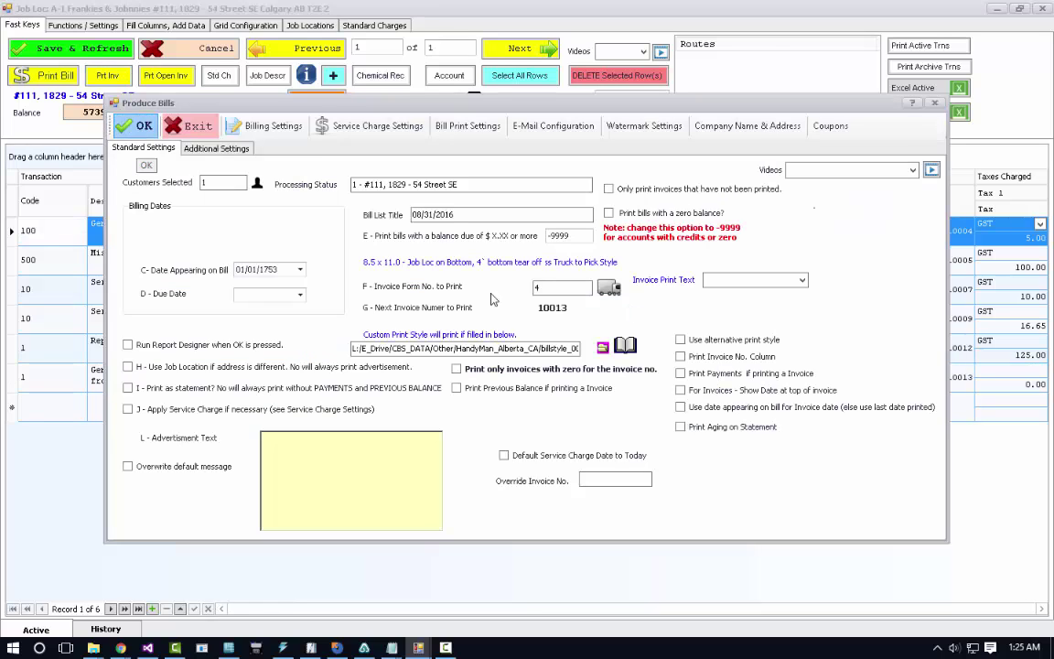
scroll(551, 311, down, 2)
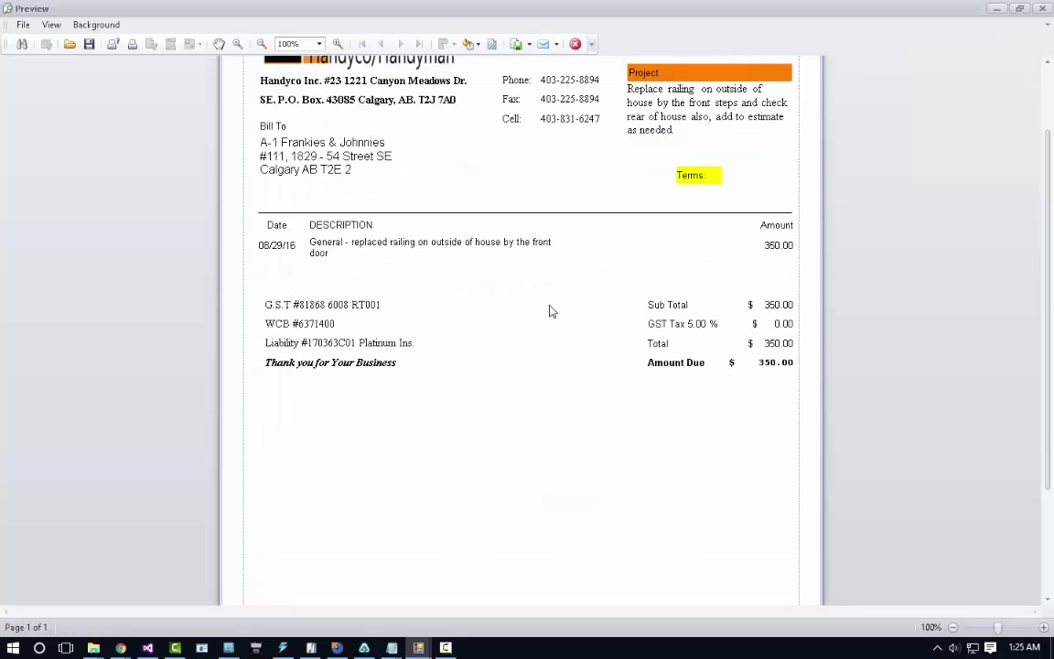
scroll(551, 311, up, 2)
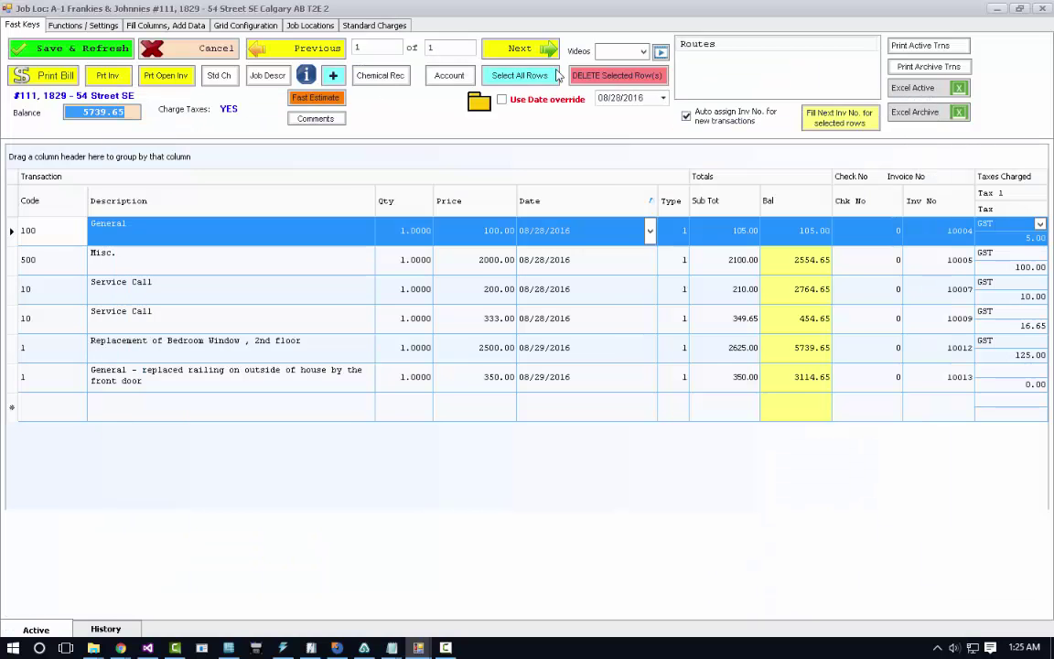
click(575, 43)
click(208, 52)
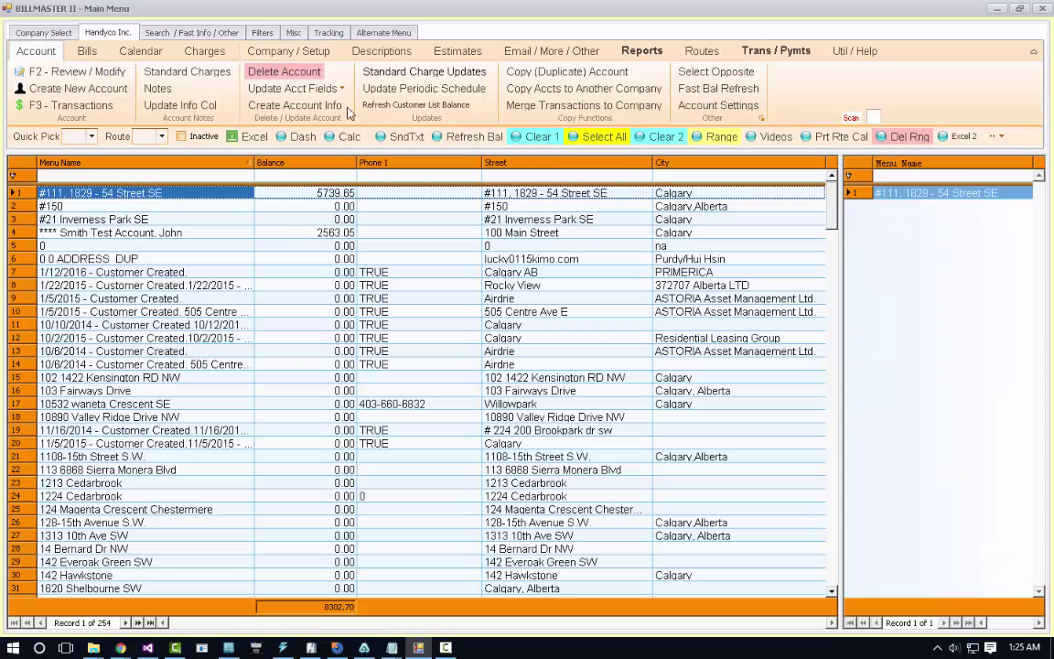
Open the appointment calendar and display the weeks from August 14 to September 3, 2016.
click(143, 51)
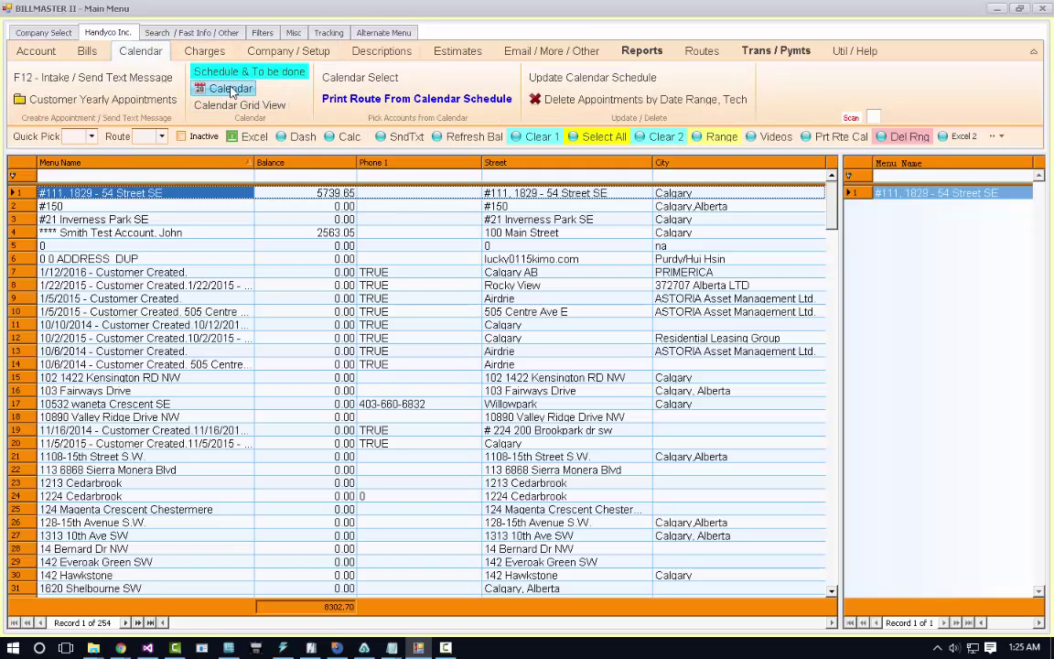
click(230, 89)
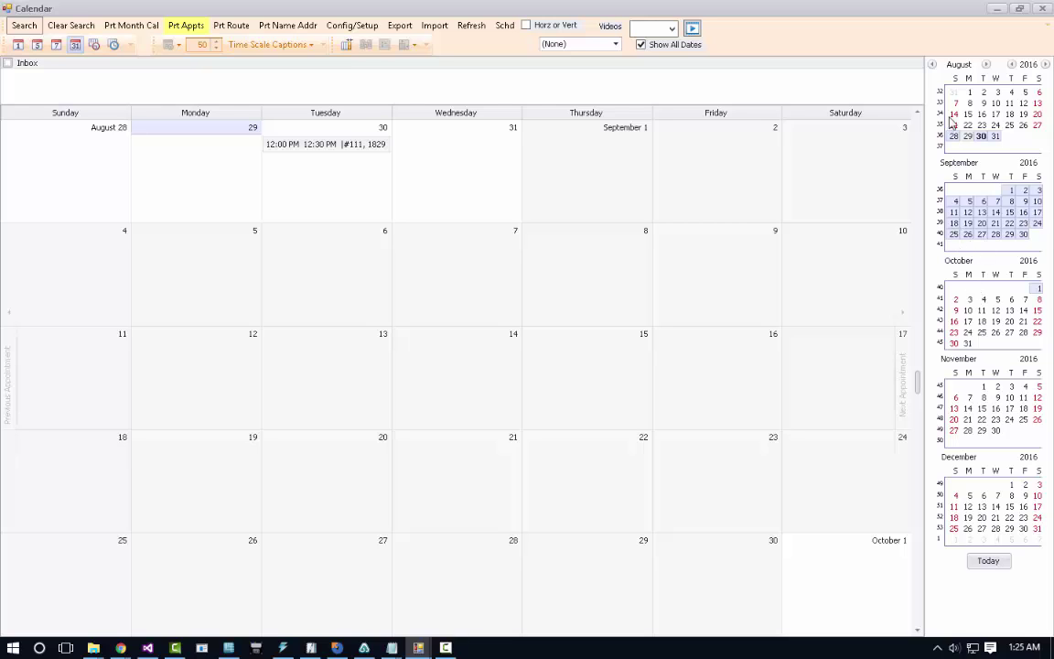
drag(952, 116, 1000, 145)
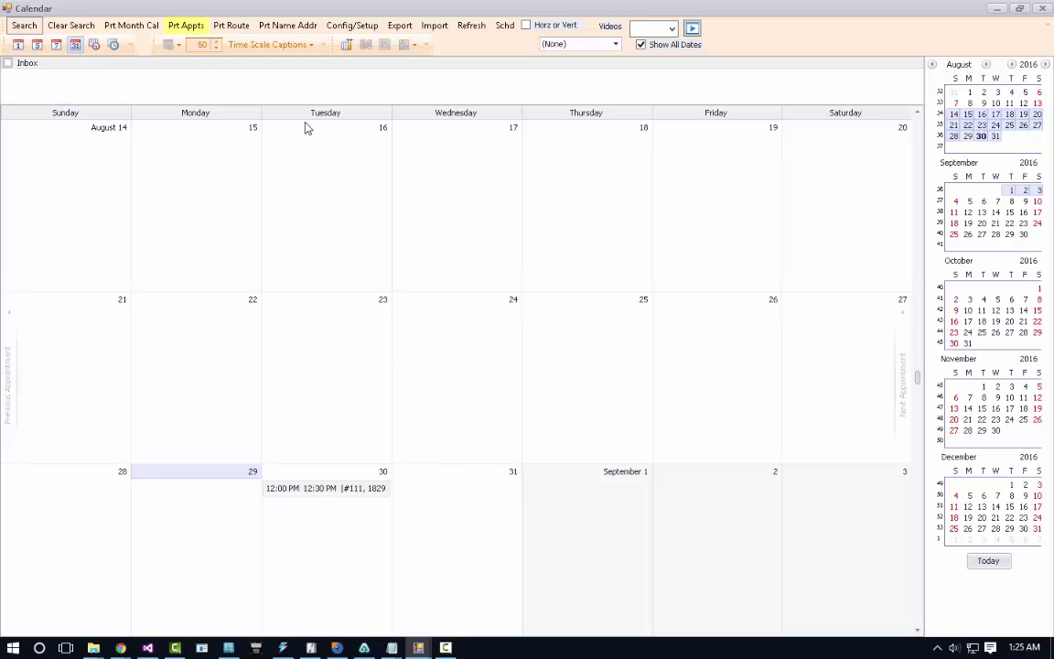
Check the August 30 appointment in the seven-day and work-week calendar views and close the calendar.
click(55, 45)
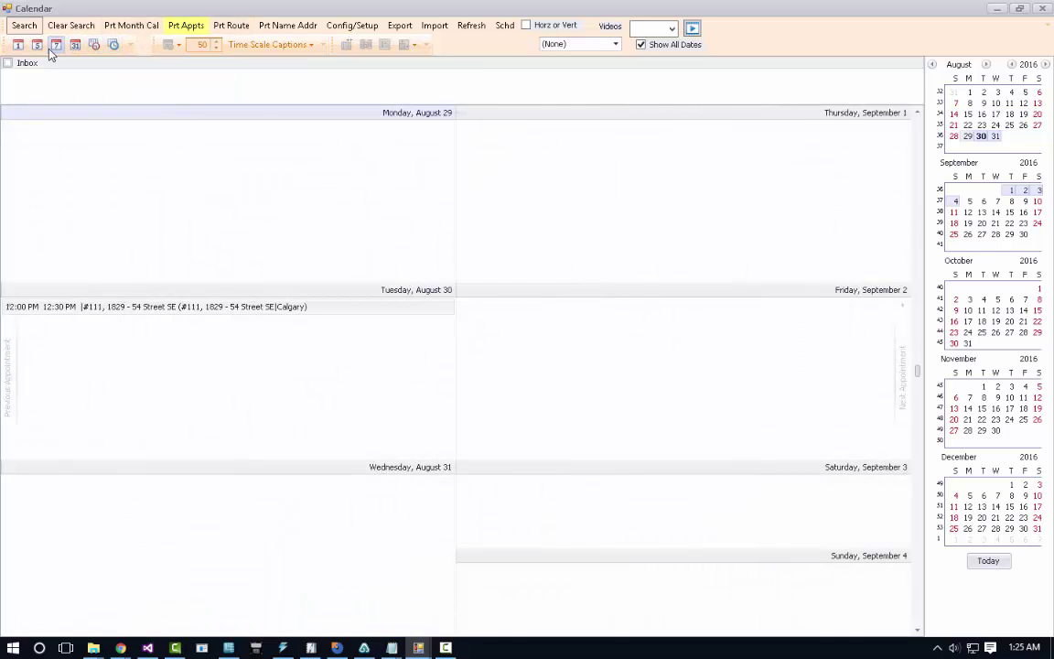
click(38, 45)
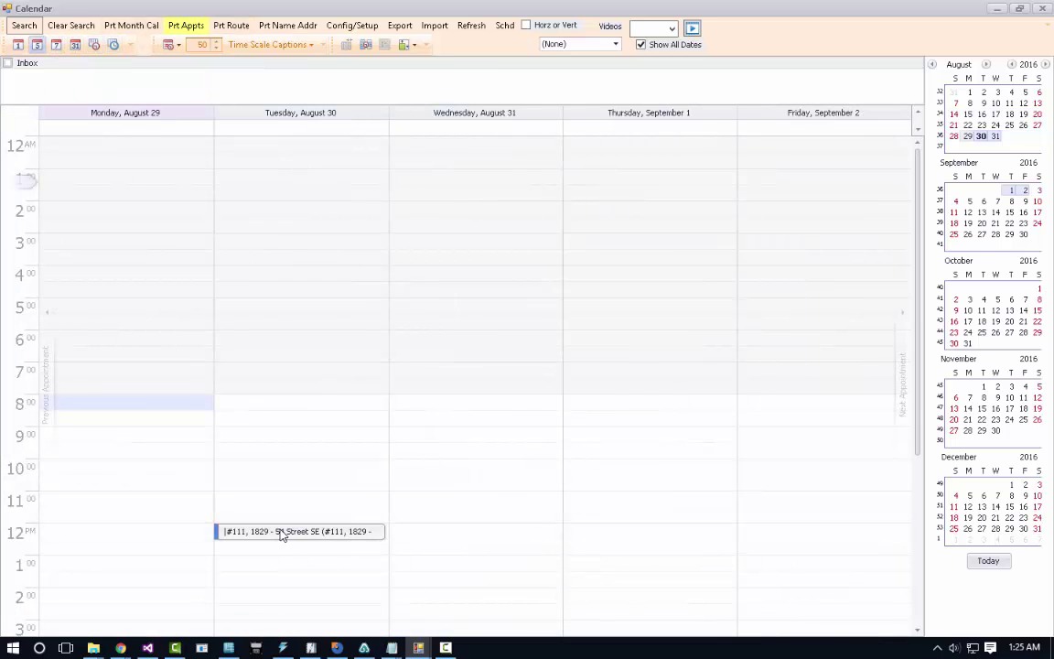
mouse_move(281, 538)
drag(281, 538, 360, 539)
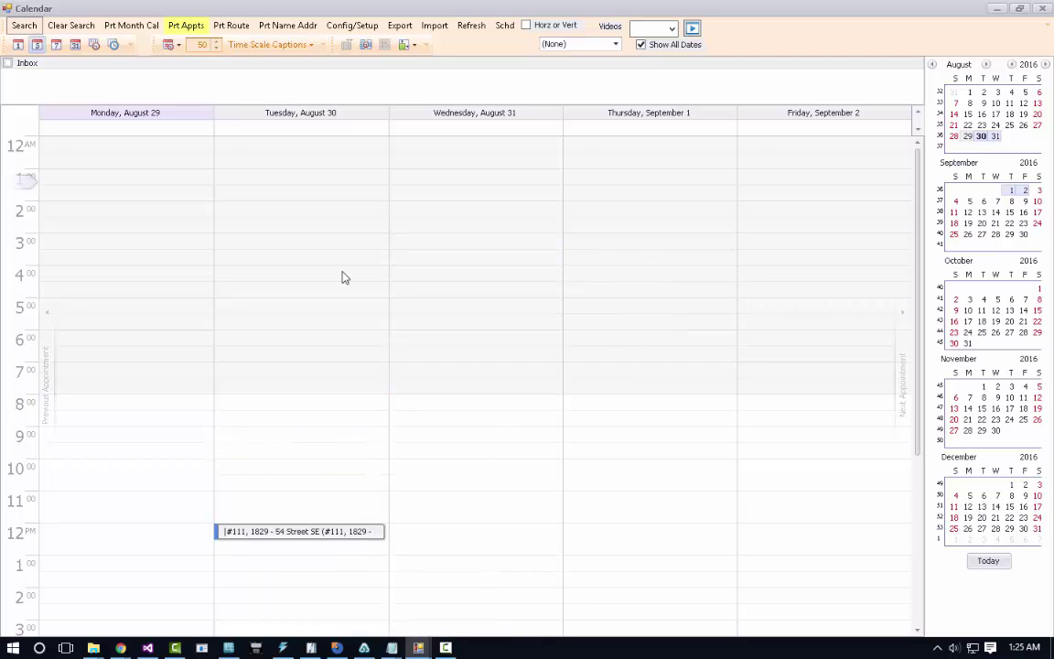
click(1042, 9)
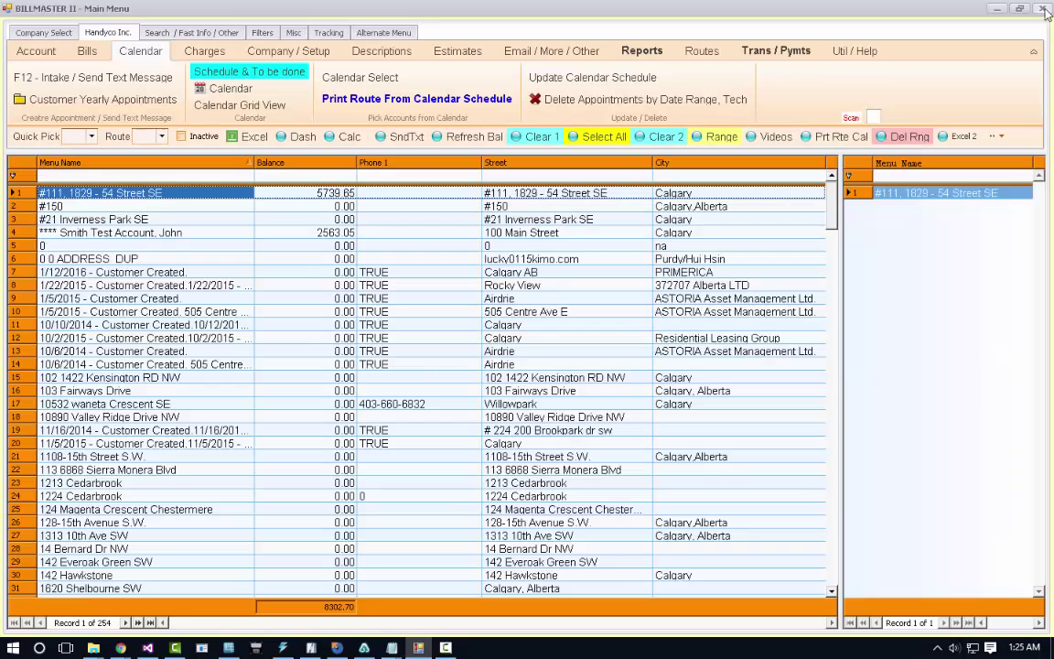
Open the customer's estimate list, review the accepted and follow-up columns, and exit the list.
click(453, 51)
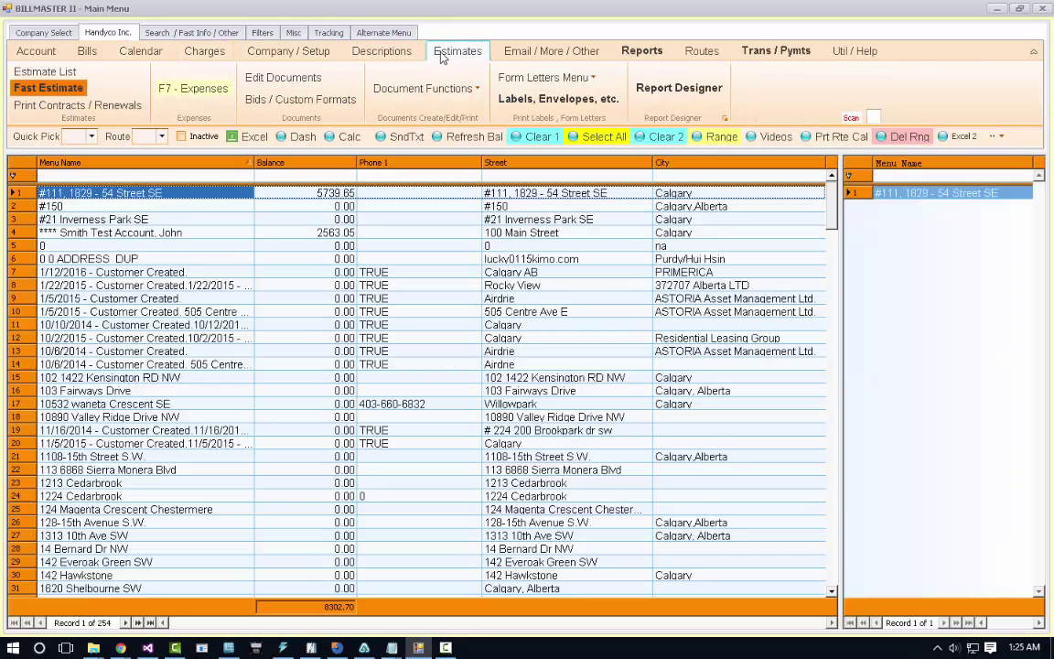
click(69, 76)
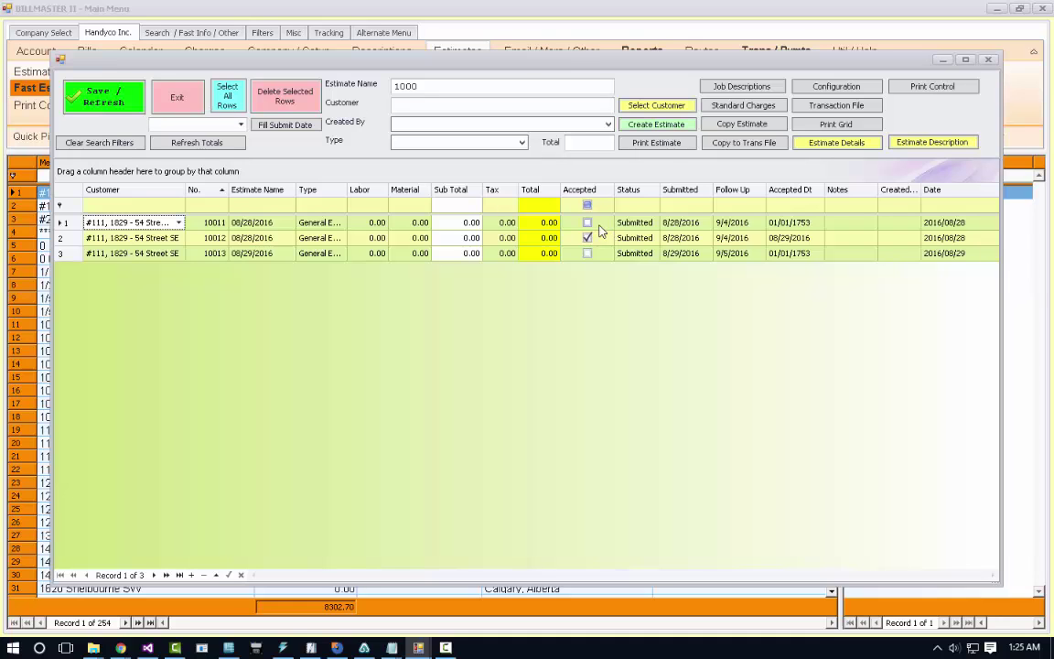
click(179, 92)
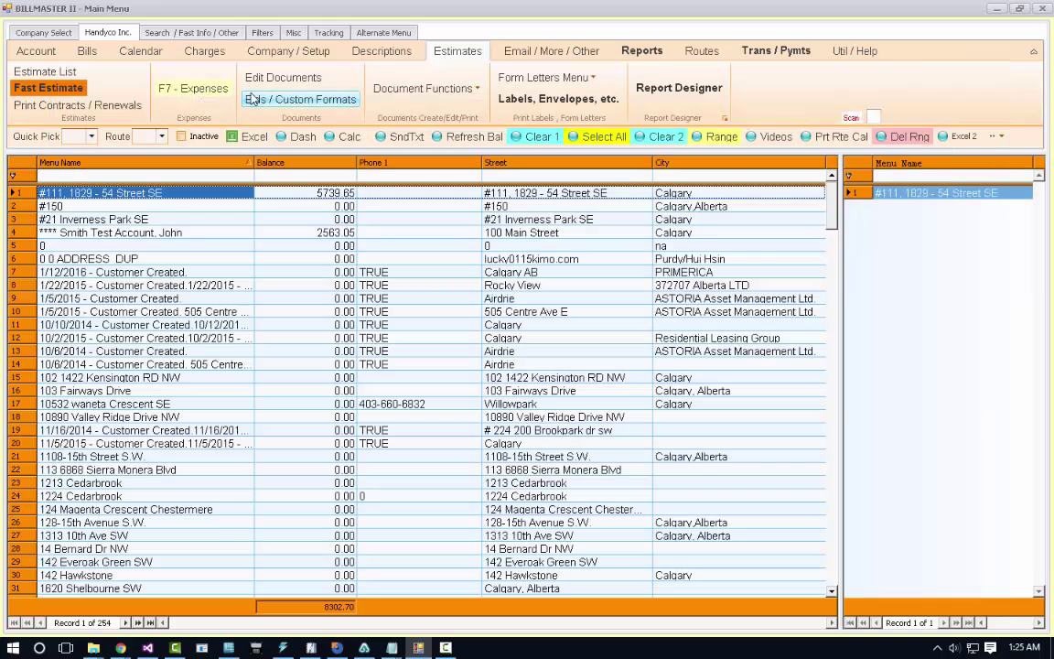
Open the schedule of jobs to be done, review the August 30 appointment entry, and close it.
click(140, 51)
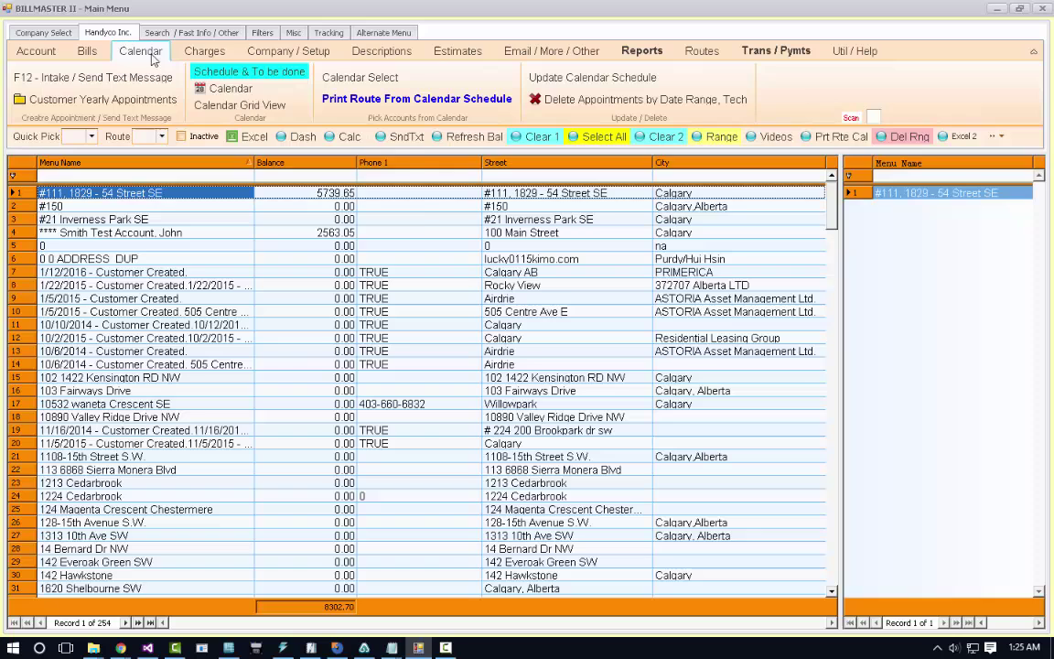
click(265, 77)
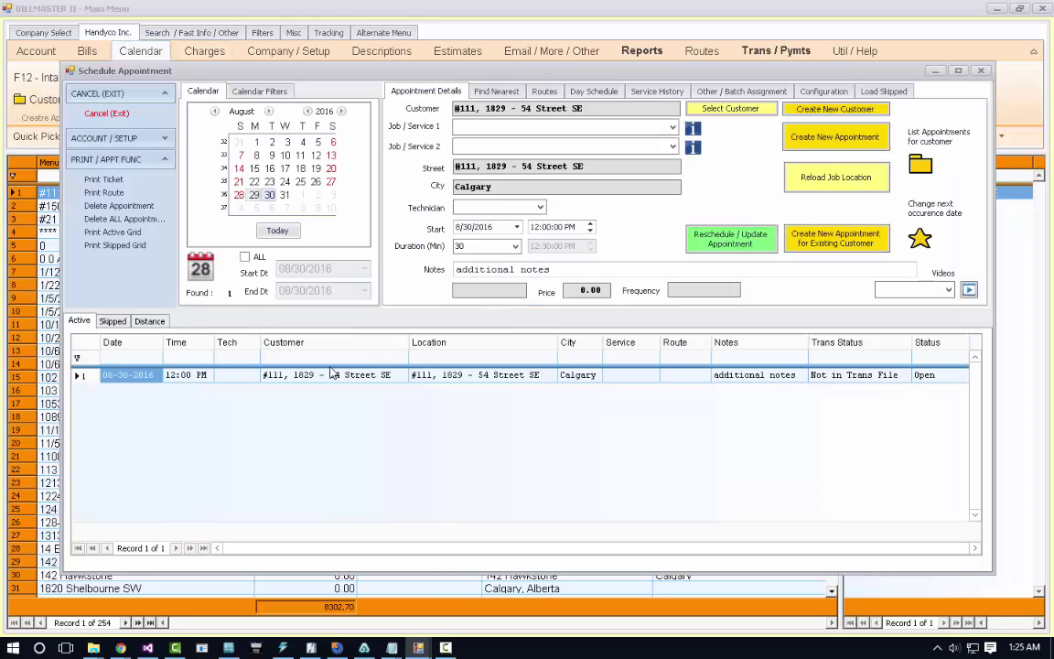
click(981, 71)
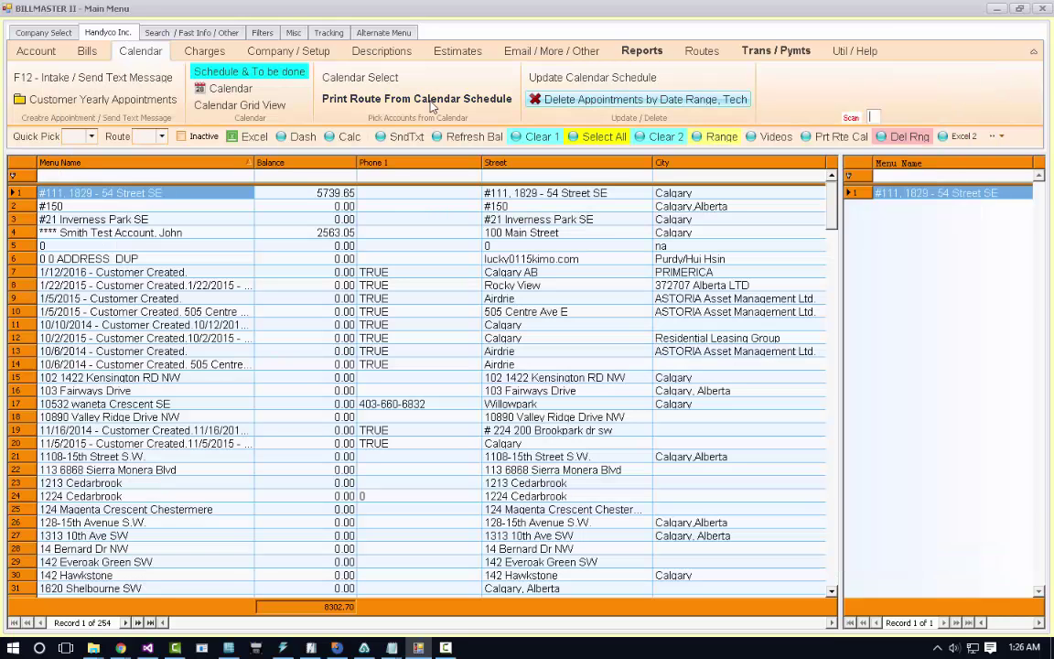
Reopen the calendar, review the railing appointment in the weekly, work-week and multi-week views, and close it.
click(200, 97)
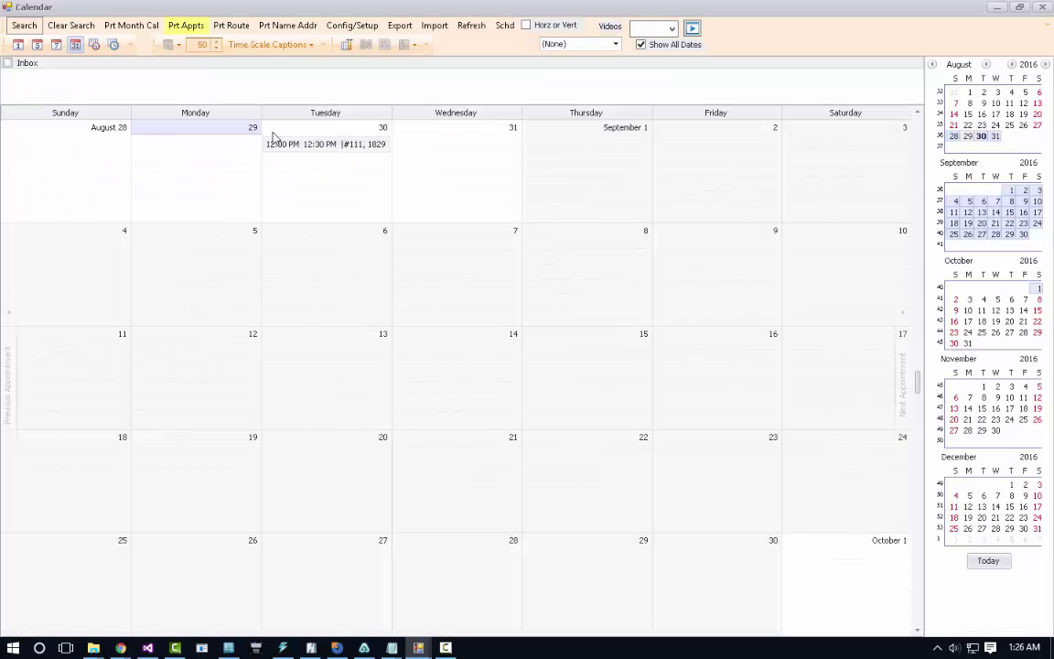
click(56, 44)
click(37, 44)
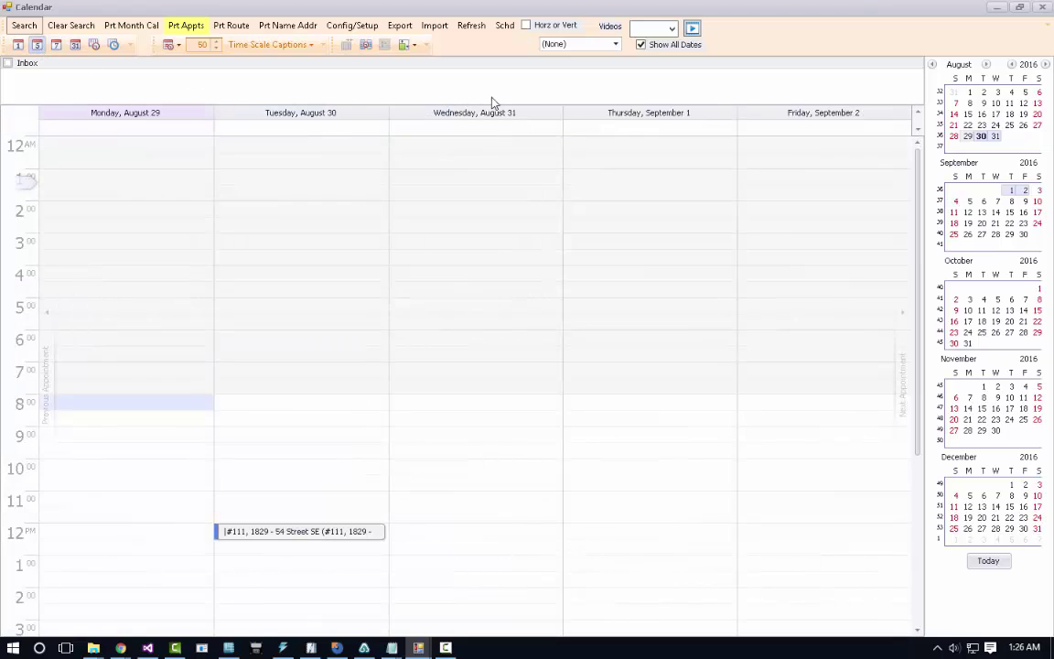
drag(981, 117, 996, 135)
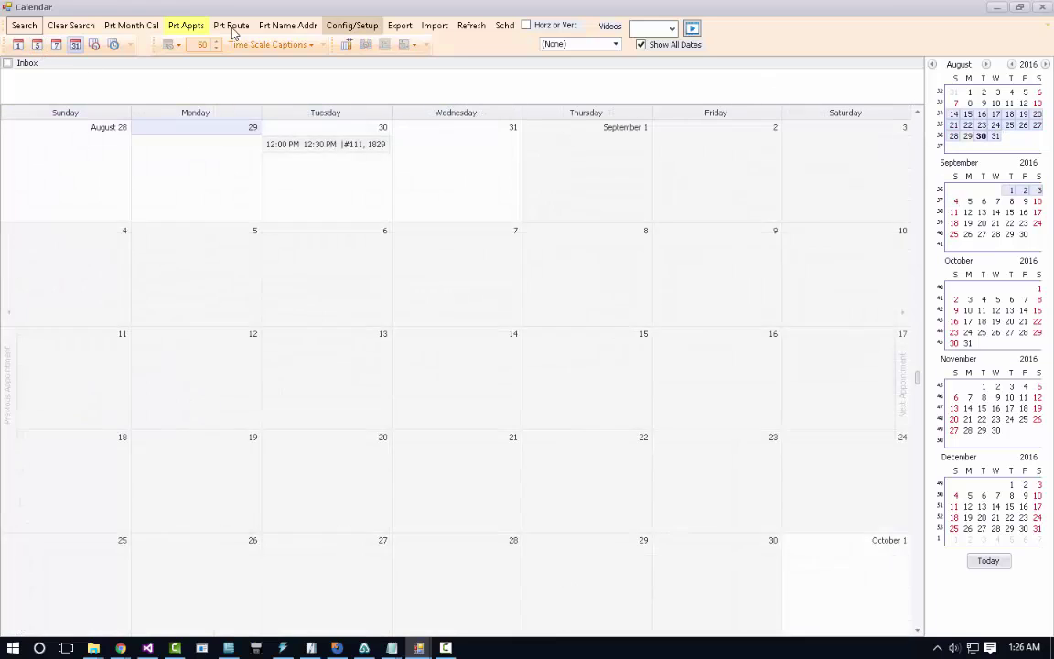
click(1041, 8)
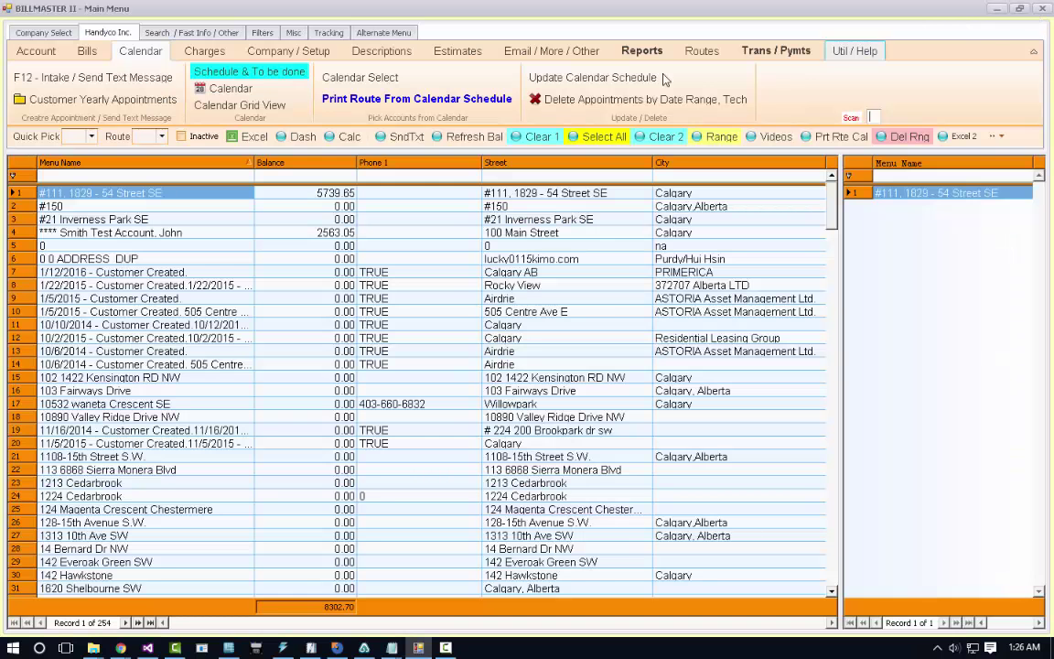
Reopen Fast Estimate, preview the 8/29/2016 estimate's work order to check its appointment time, and exit to the main list.
click(38, 52)
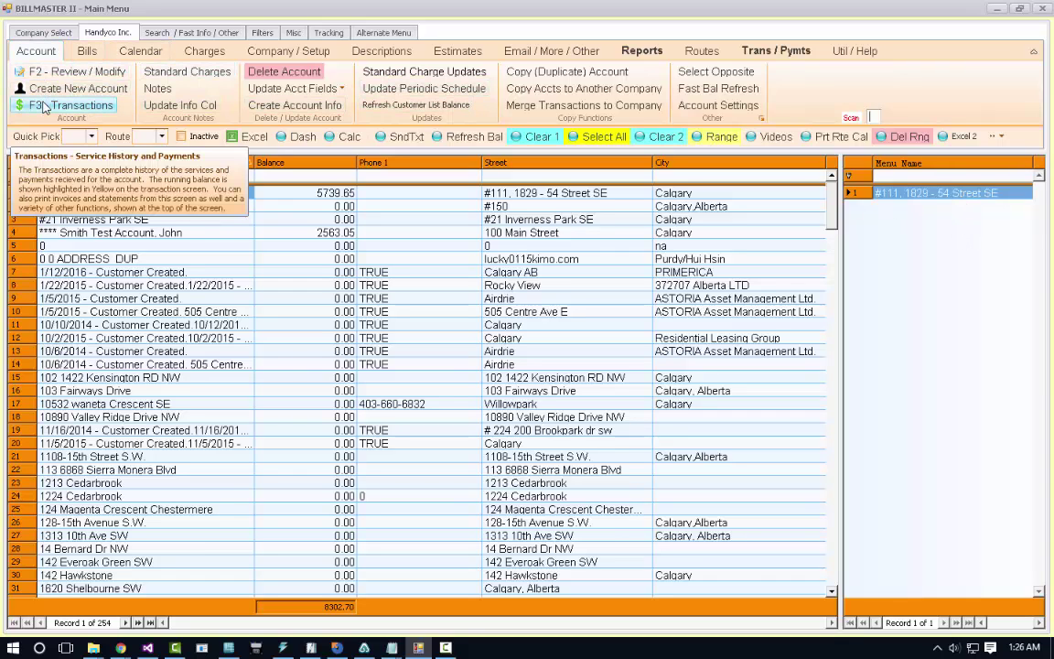
click(439, 55)
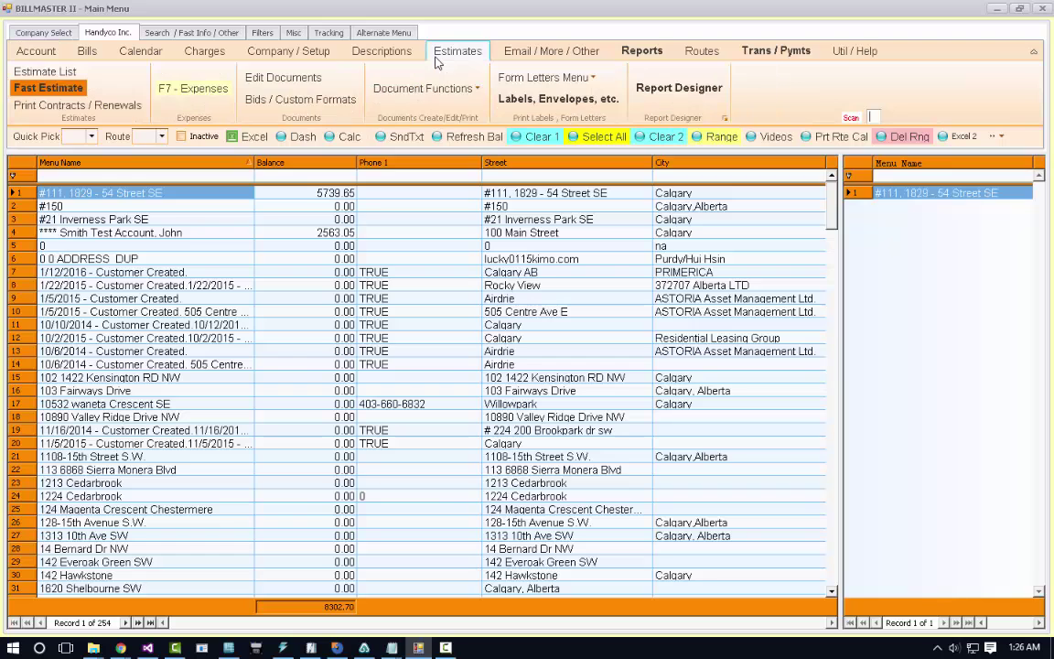
click(68, 88)
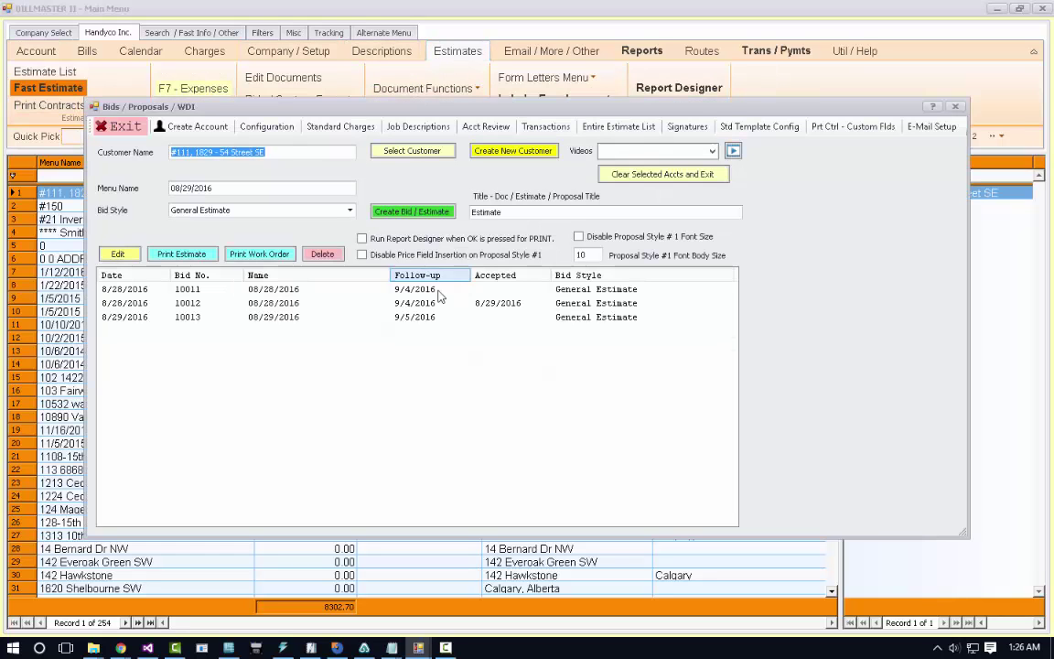
click(263, 320)
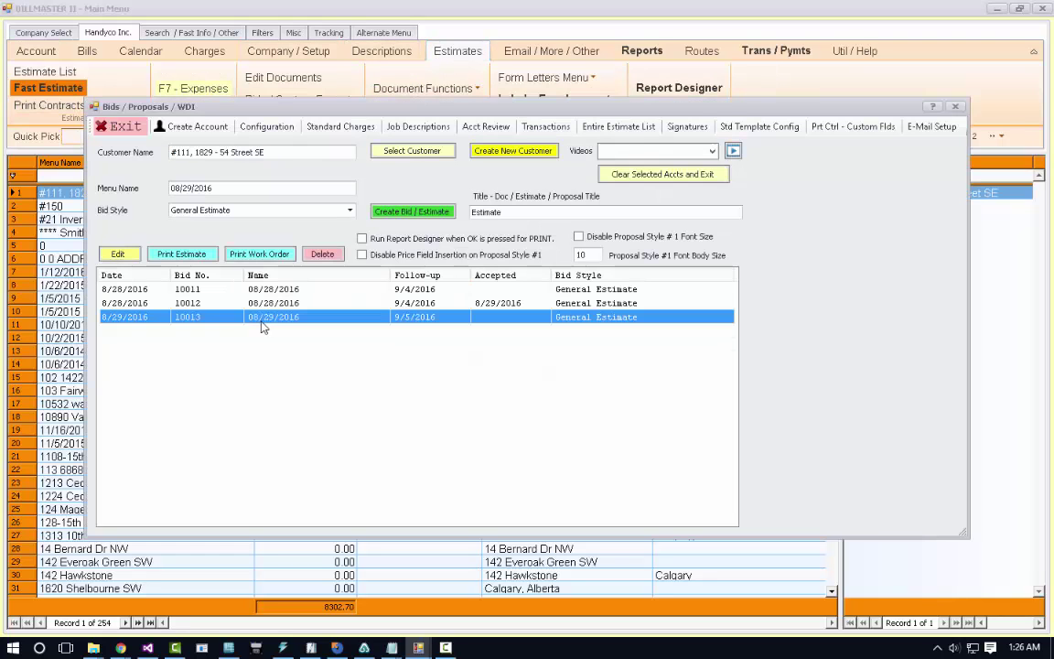
click(258, 255)
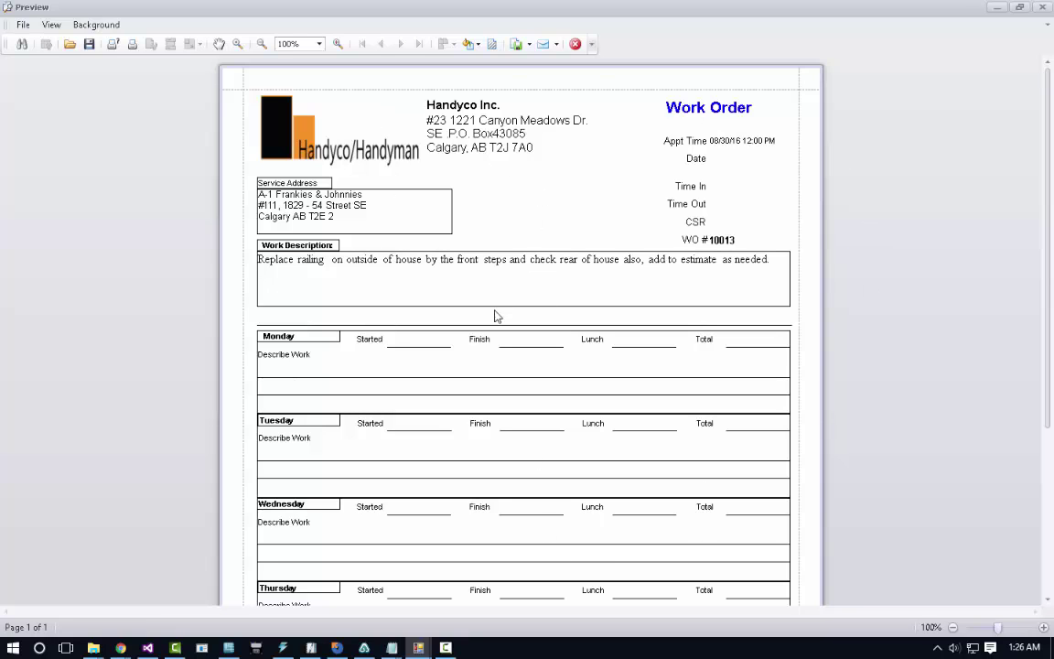
click(575, 44)
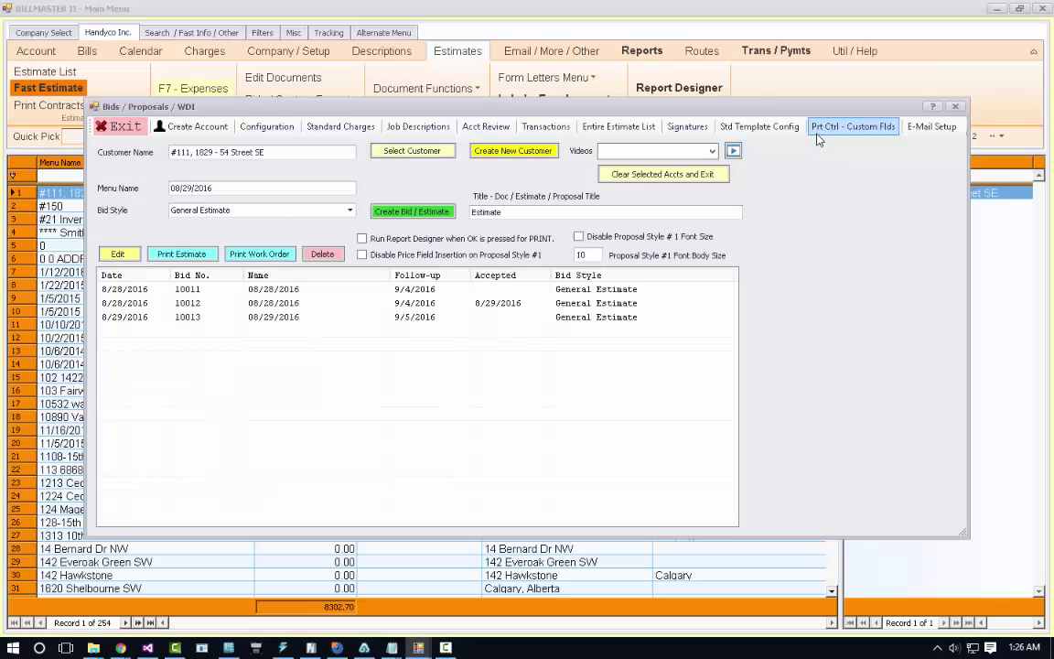
click(954, 106)
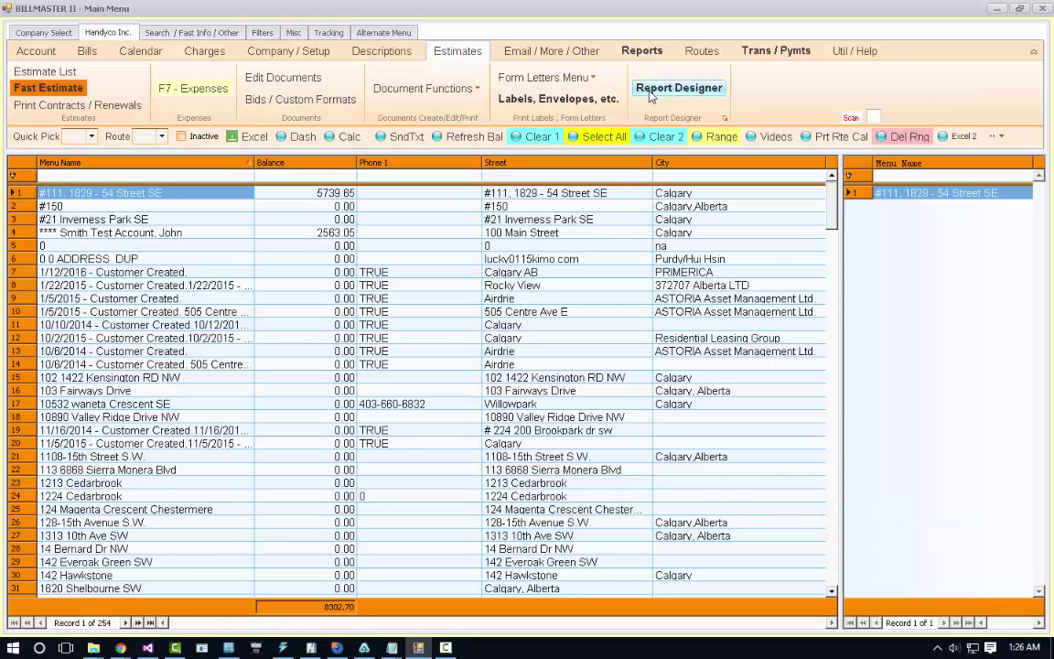